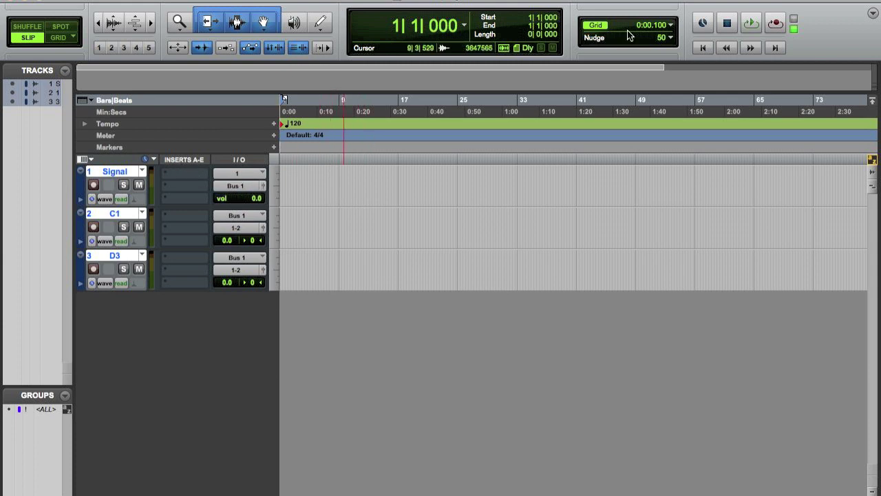
Step: Set the grid value to 1 second
key(super+bracketright)
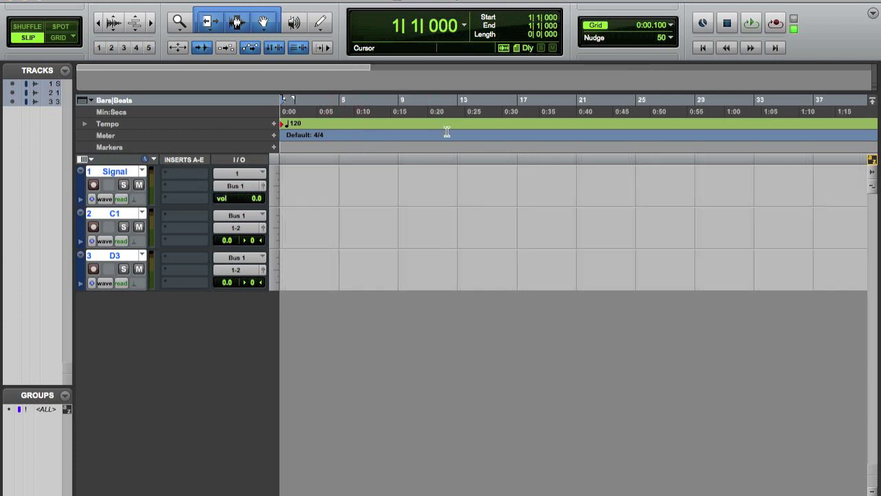
click(672, 25)
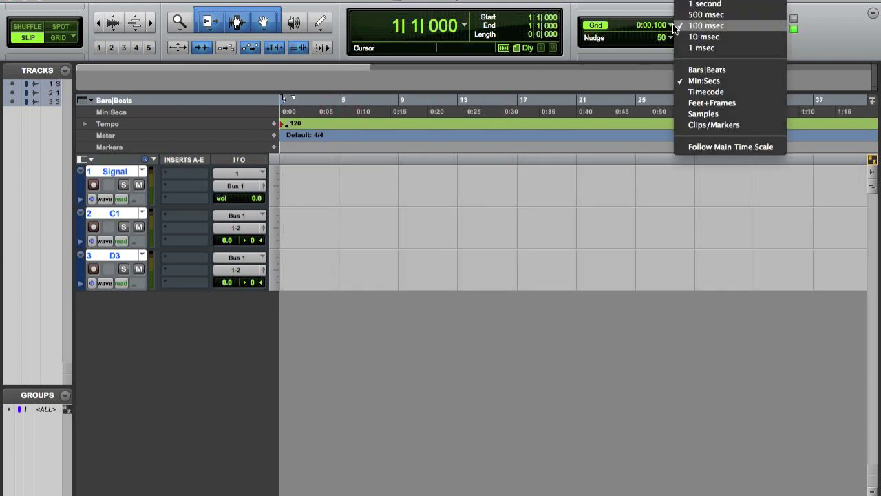
click(705, 4)
key(super+bracketright)
key(super+bracketright)
key(super+Tab)
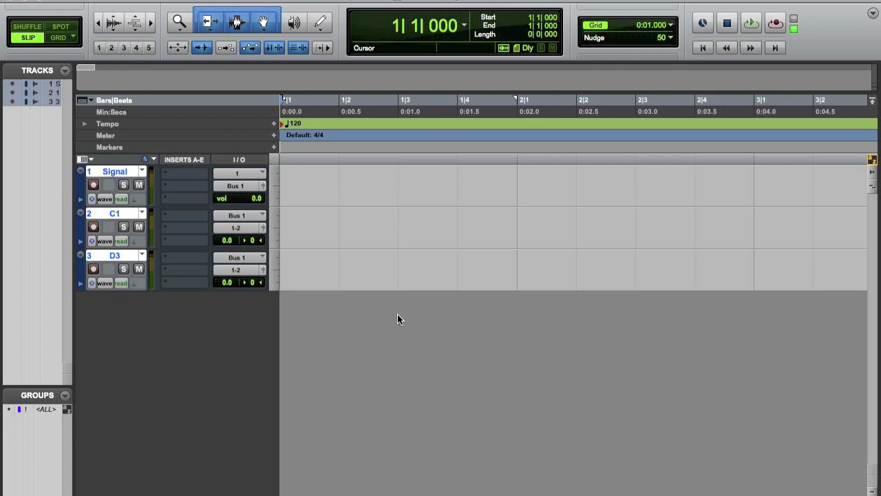
Step: Set the grid to 500 msec and, in Grid mode, select the first 1.5 seconds of the Signal track
click(670, 26)
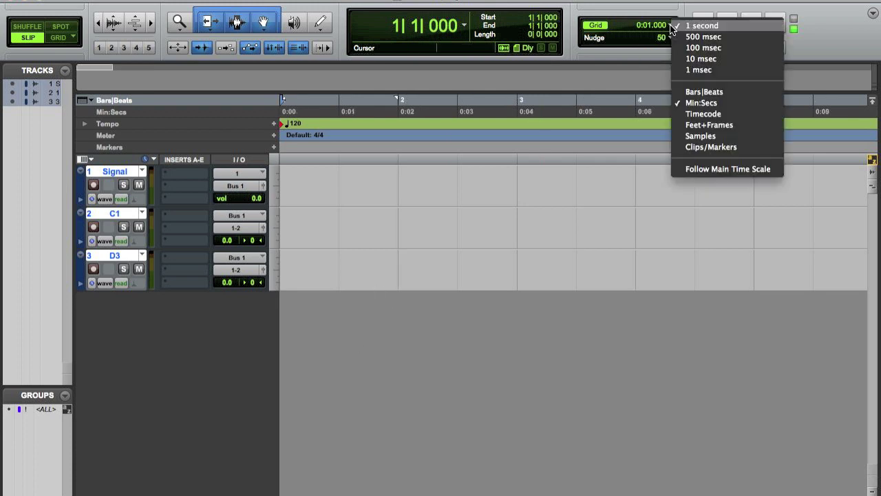
click(703, 37)
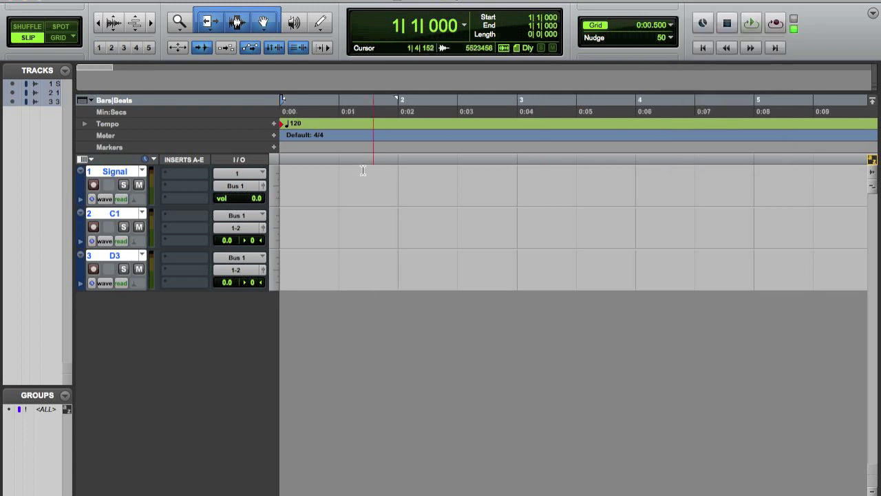
key(F4)
drag(279, 175, 372, 178)
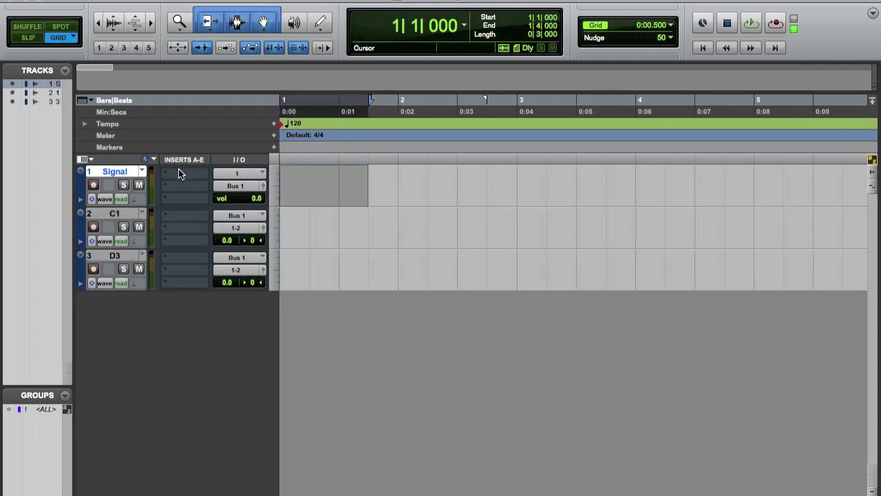
key(super+Tab)
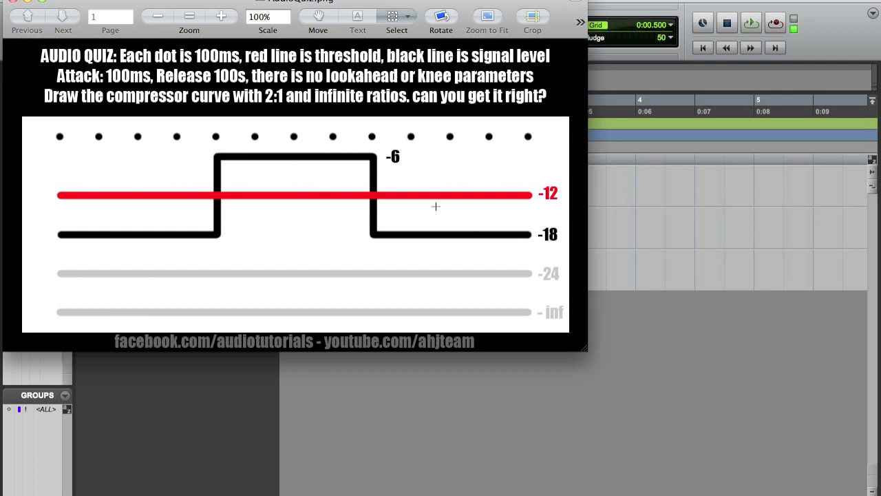
key(super+Tab)
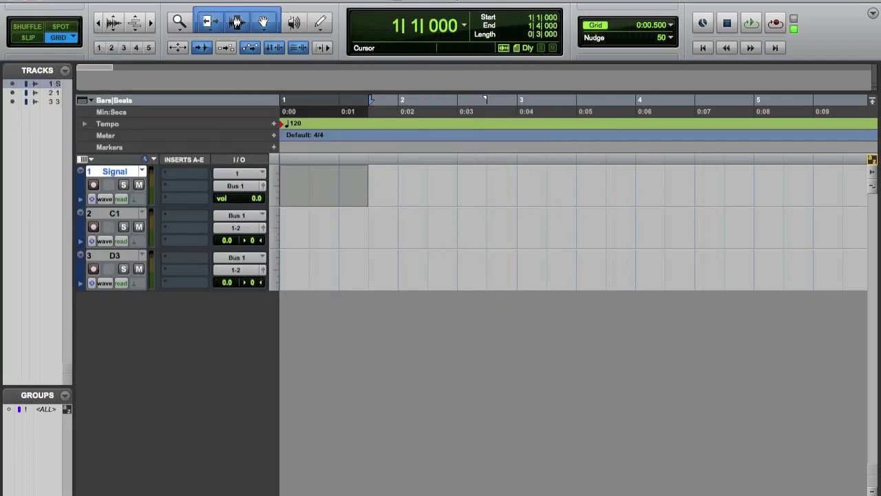
Step: Lower the Signal track's volume all the way to minus infinity
click(174, 169)
click(239, 219)
drag(246, 198, 248, 267)
Step: Insert the Avid Signal Generator (mono) plug-in on the Signal track and set its level to -18 dB
click(185, 173)
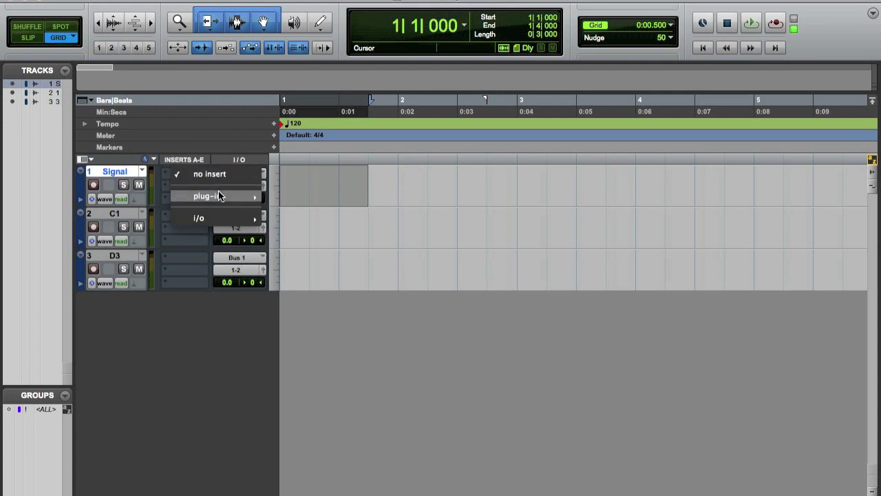
mouse_move(220, 194)
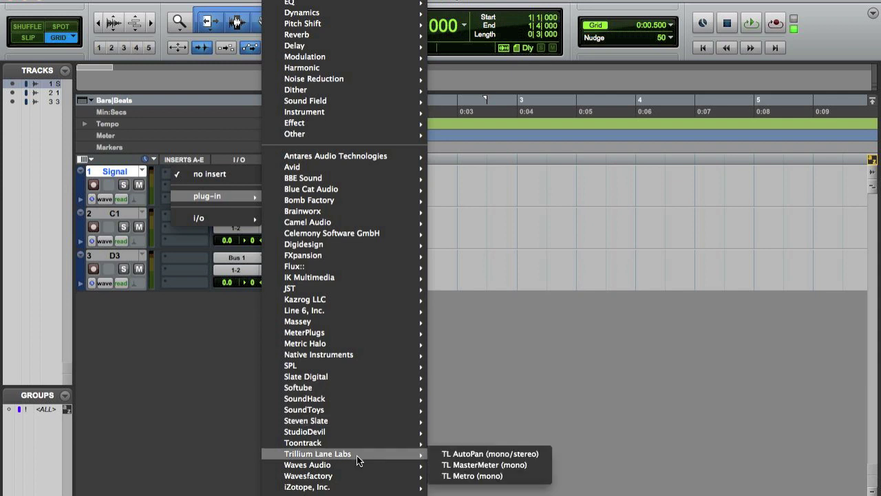
mouse_move(355, 168)
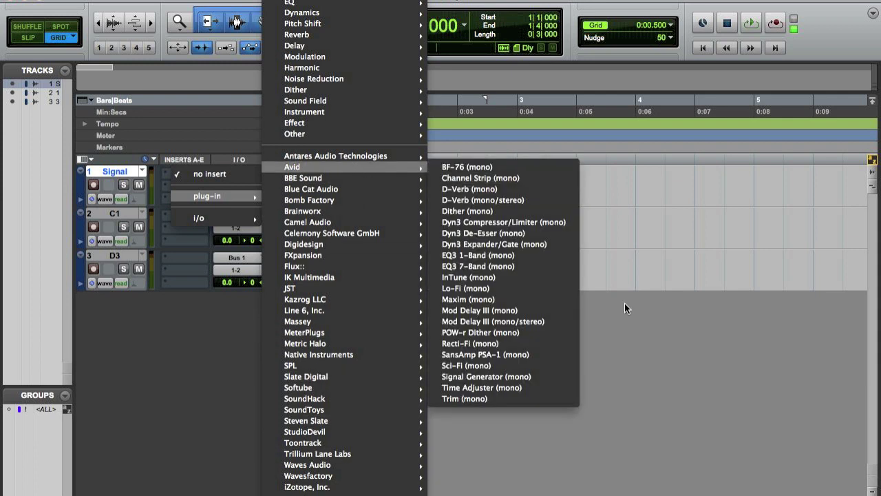
click(517, 375)
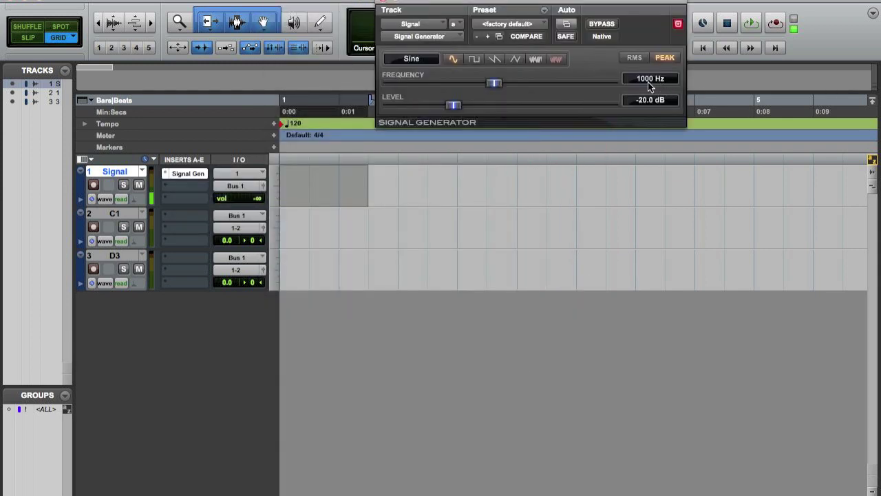
text(-18)
key(Return)
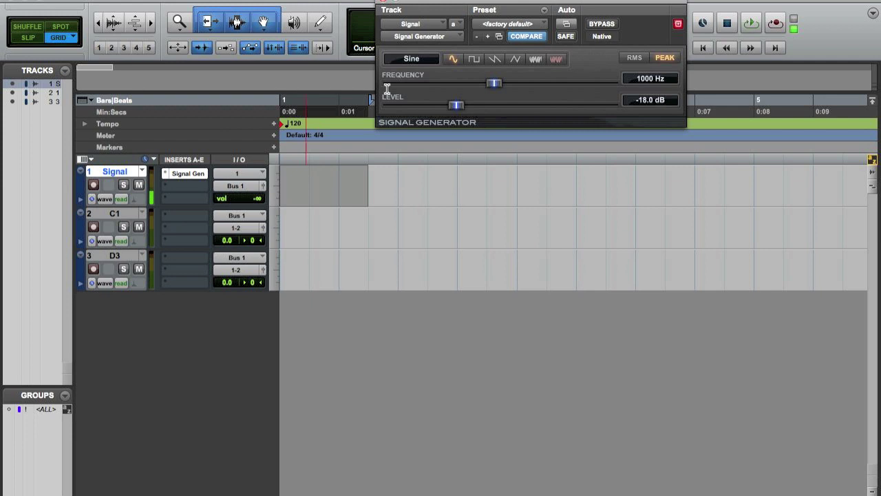
click(384, 2)
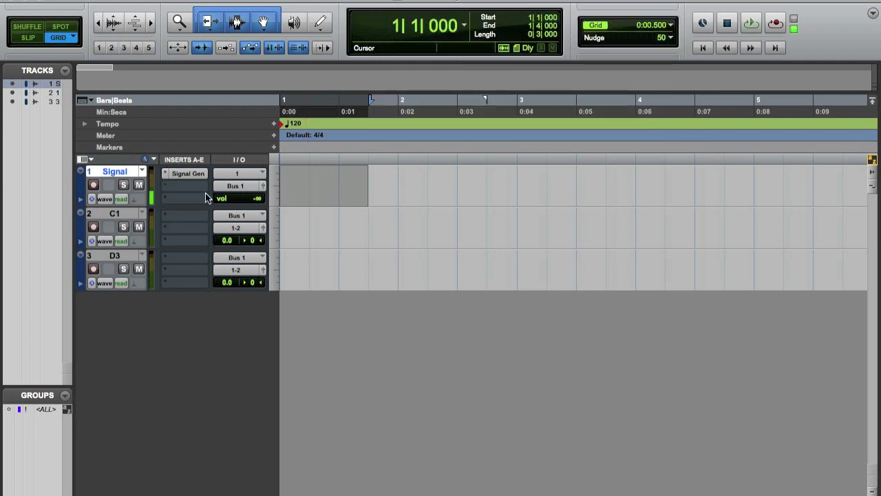
Step: Add a new audio track below the signal generator track and rename the generator track s
key(shift+super+n)
key(Return)
click(125, 176)
double_click(125, 177)
text(s)
key(Return)
Step: Rename the new audio track Signal and set it up to record from Bus 1
double_click(125, 215)
text(Signal)
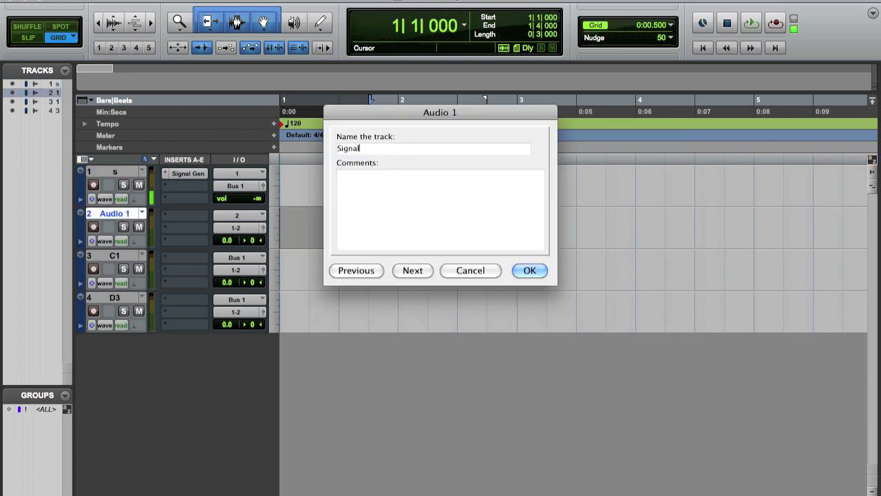
key(Return)
click(245, 215)
mouse_move(253, 228)
click(342, 226)
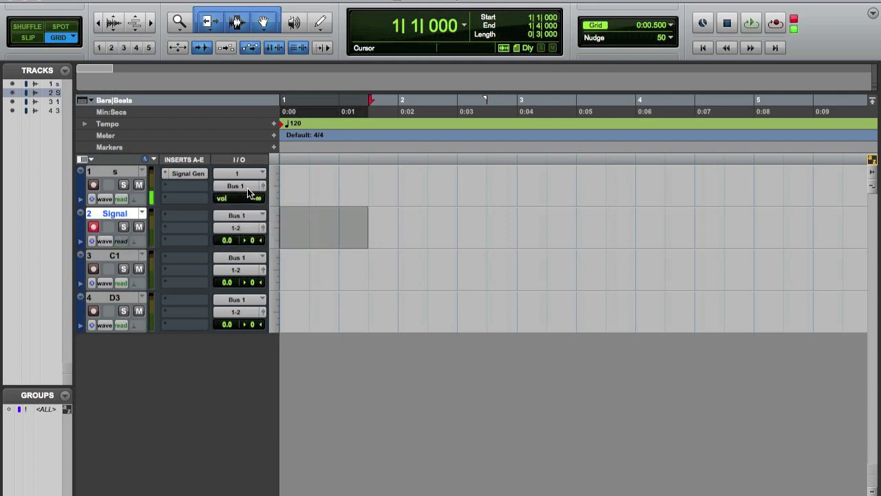
Step: Restore track s's volume to 0.0 and record the generator tone onto the Signal track across the selected range
alt+click(247, 198)
key(ctrl+space)
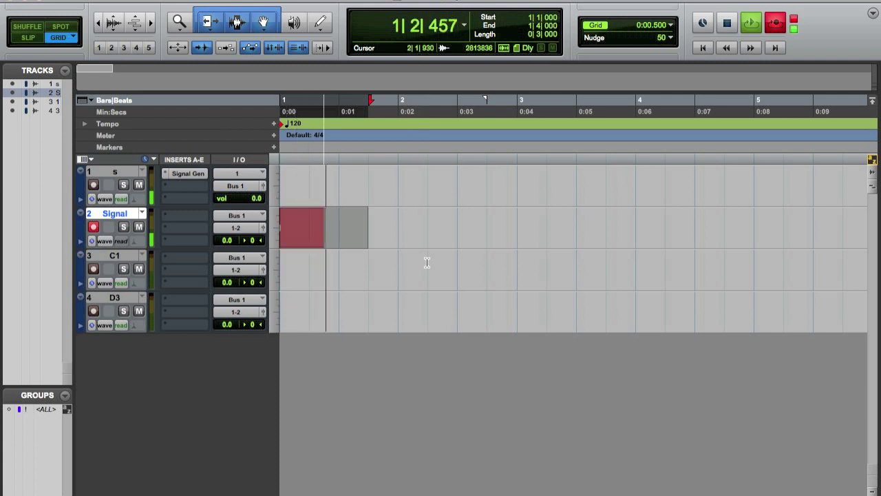
key(space)
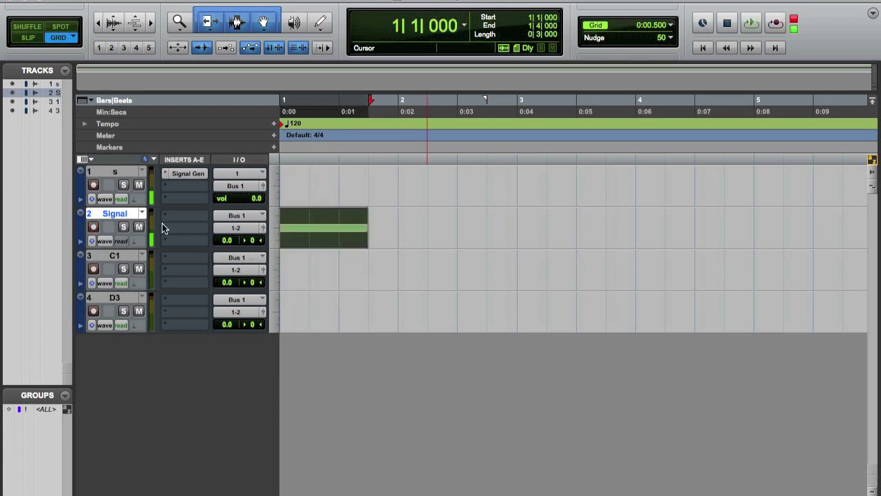
click(93, 227)
Step: Move the recorded tone clip up to the start of track s and delete the emptied Signal track
drag(326, 233, 312, 185)
shift+click(114, 213)
right_click(114, 213)
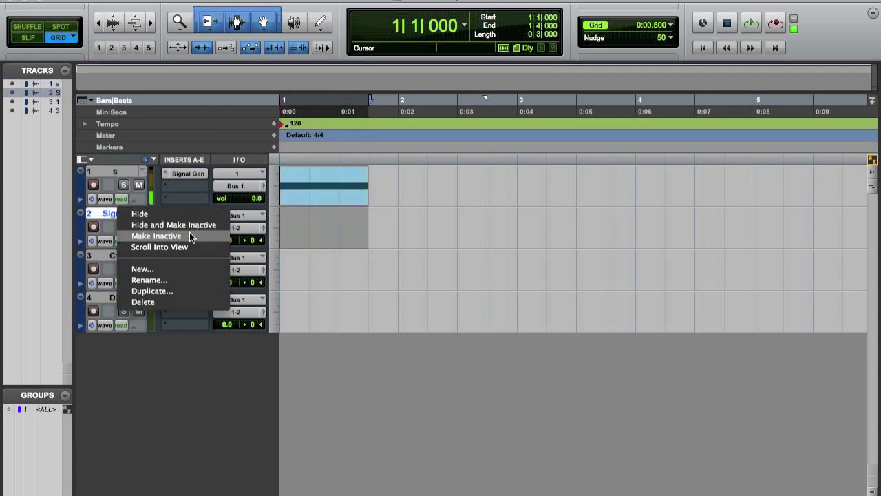
click(176, 297)
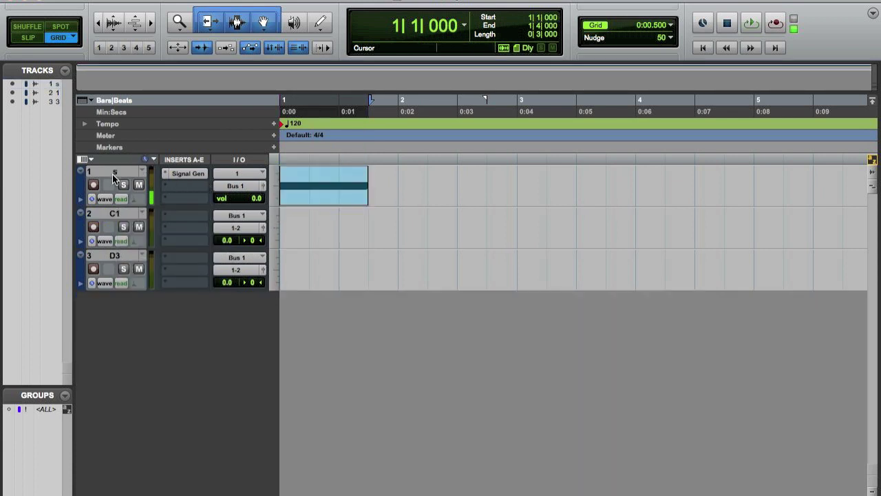
Step: Rename track s as Signal and remove its Signal Generator insert
double_click(113, 173)
text(Signal)
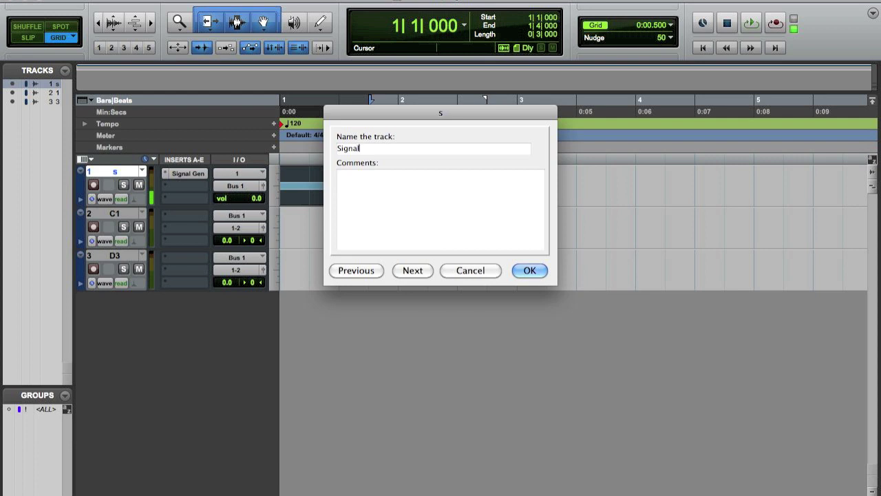
key(Return)
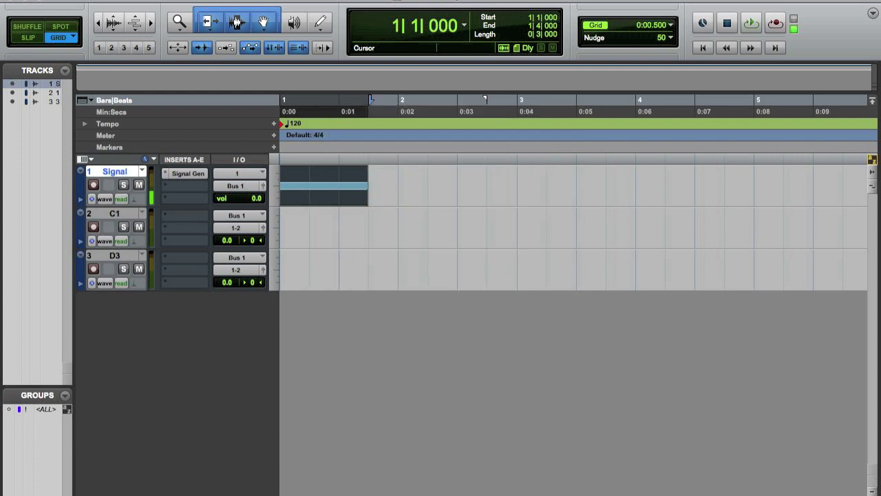
click(165, 175)
click(212, 149)
Step: Insert the C1 comp (mono) dynamics plug-in in the Signal track's first insert slot
click(175, 172)
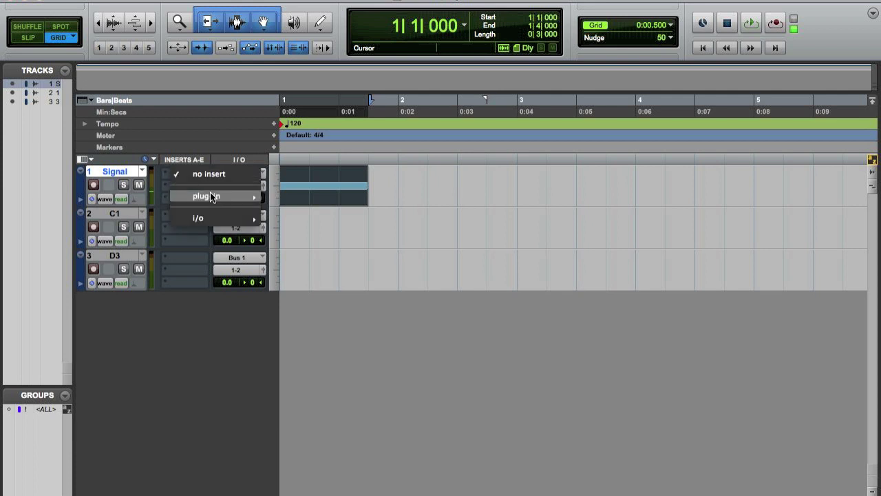
mouse_move(211, 197)
mouse_move(343, 14)
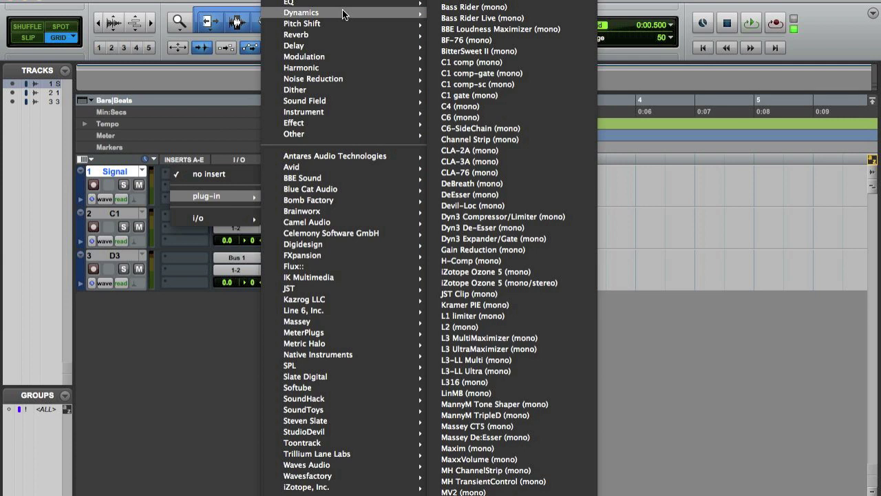
click(523, 64)
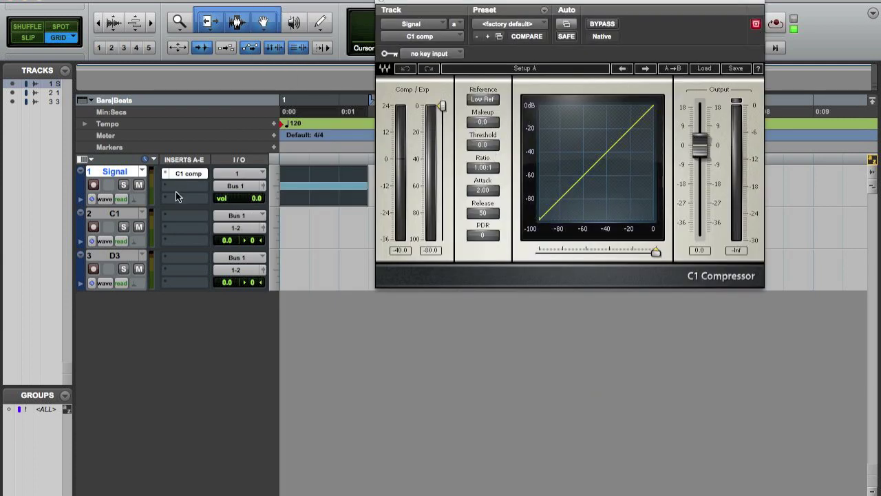
Step: Add Dyn3 Compressor/Limiter (mono) in the Signal track's second insert slot and make the C1 comp insert inactive
click(176, 187)
mouse_move(241, 214)
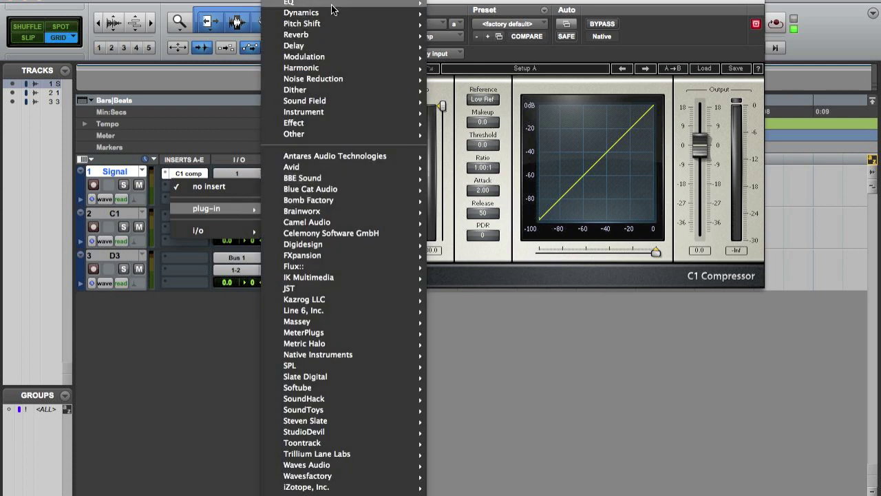
mouse_move(328, 14)
click(486, 218)
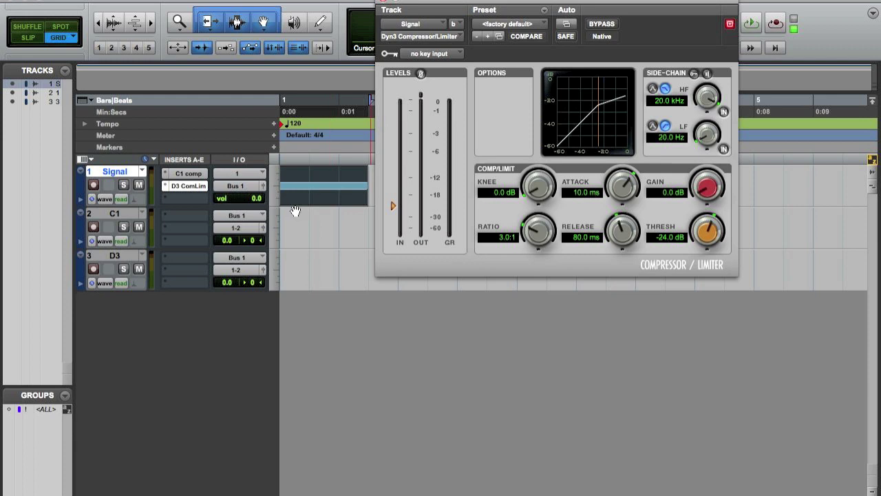
right_click(195, 173)
click(211, 185)
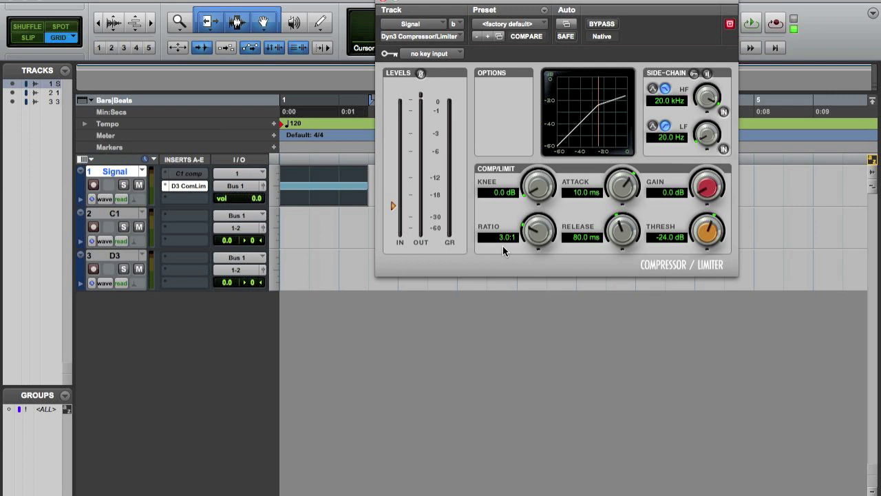
Step: Check the settings in the audio quiz image, and set the compressor's ratio to 2:1 and release to 100 ms
key(super+Tab)
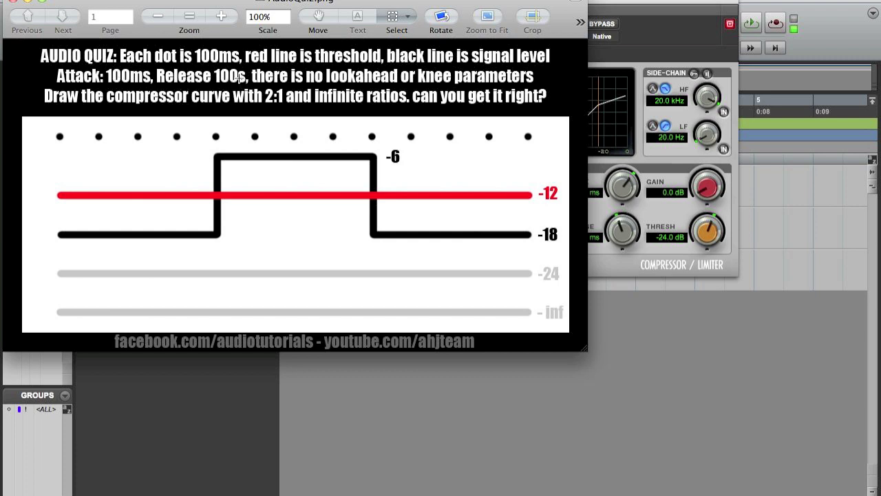
key(super+Tab)
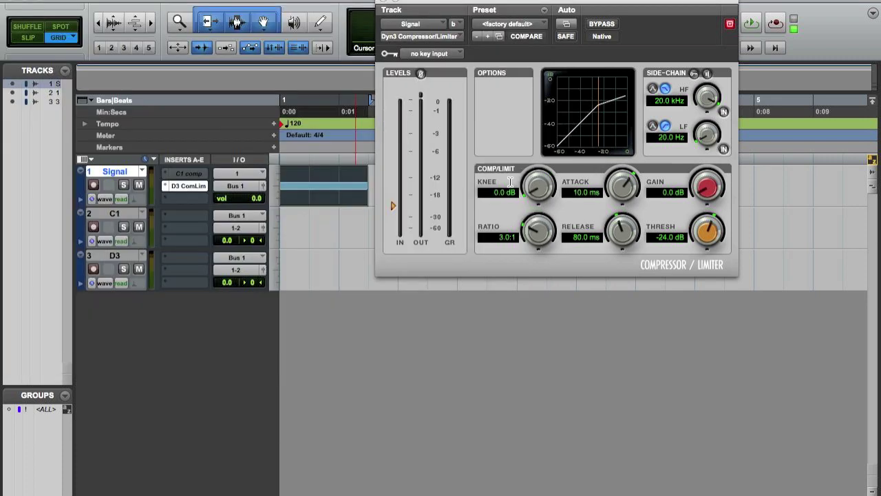
click(506, 238)
text(2)
key(Return)
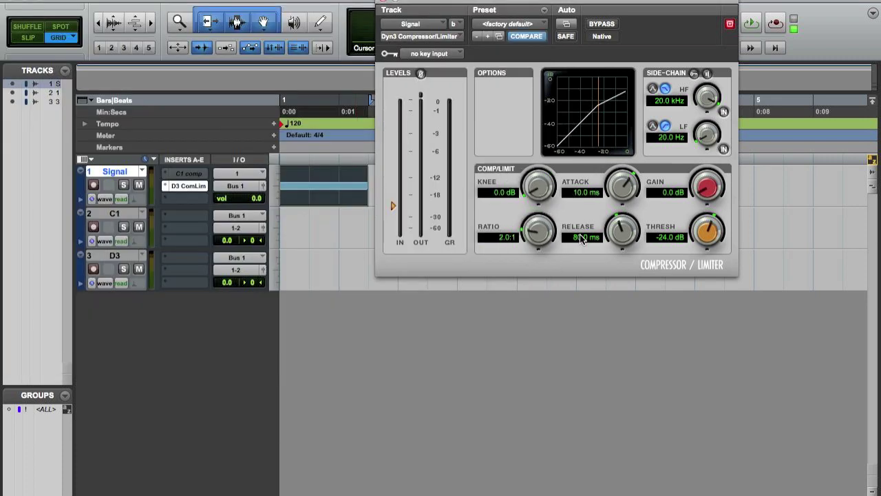
click(579, 237)
text(100)
key(Return)
Step: Set the compressor's threshold to -18 dB and its attack to 100 ms
click(670, 241)
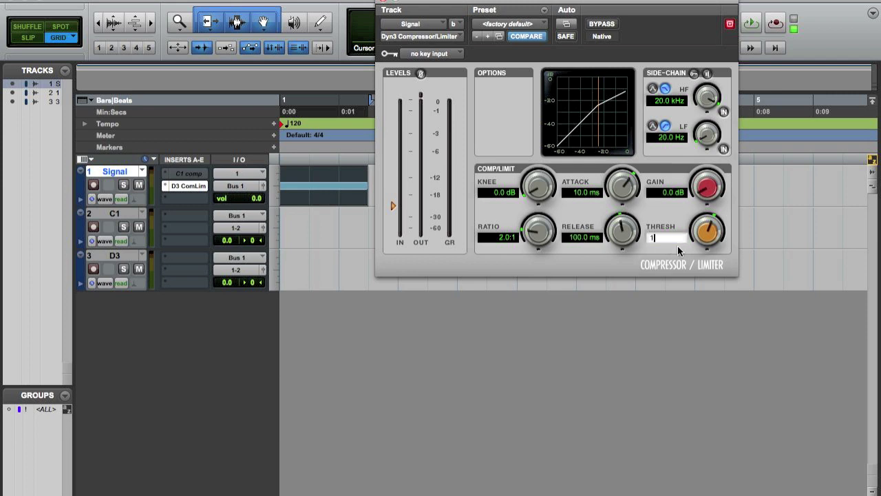
text(-18)
key(Return)
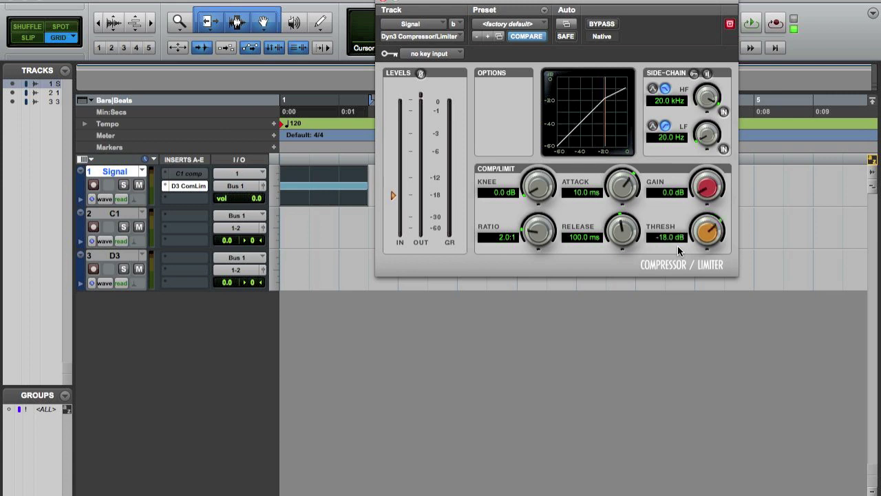
click(577, 193)
text(1)
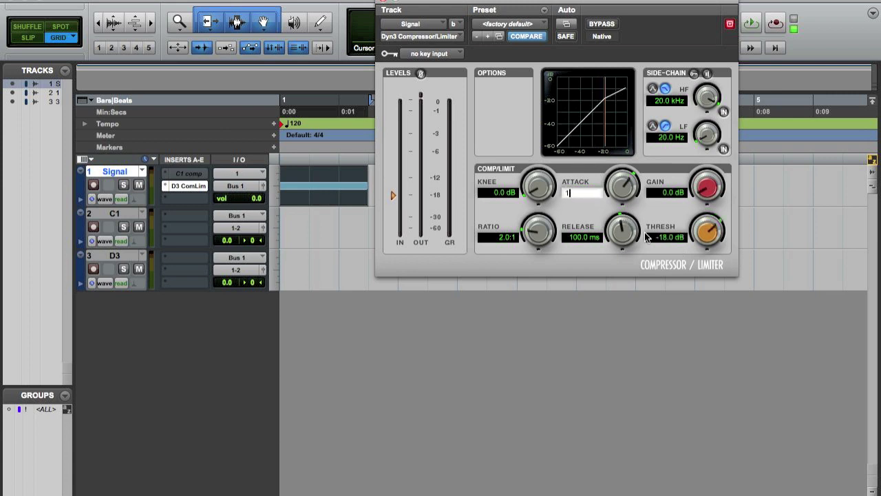
text(00)
key(Return)
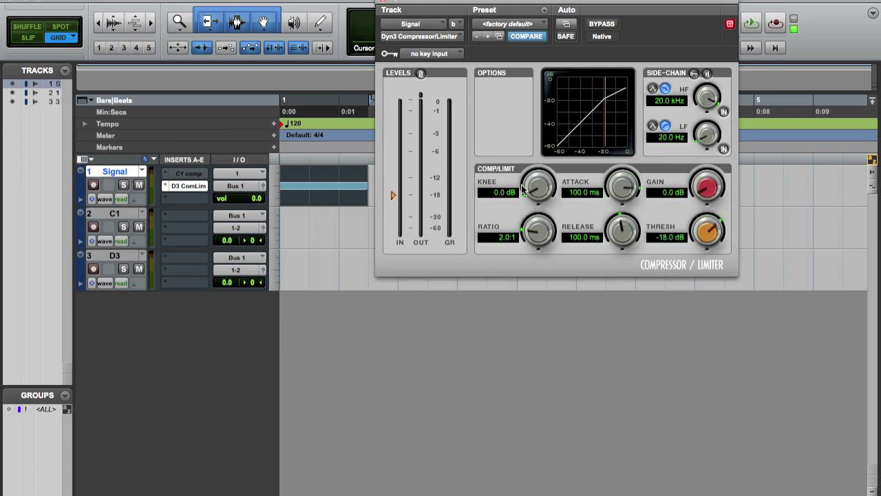
Step: Separate the Signal clip's section from 1|2|000 to 1|3|000 and show clip gain info on the clips
click(383, 4)
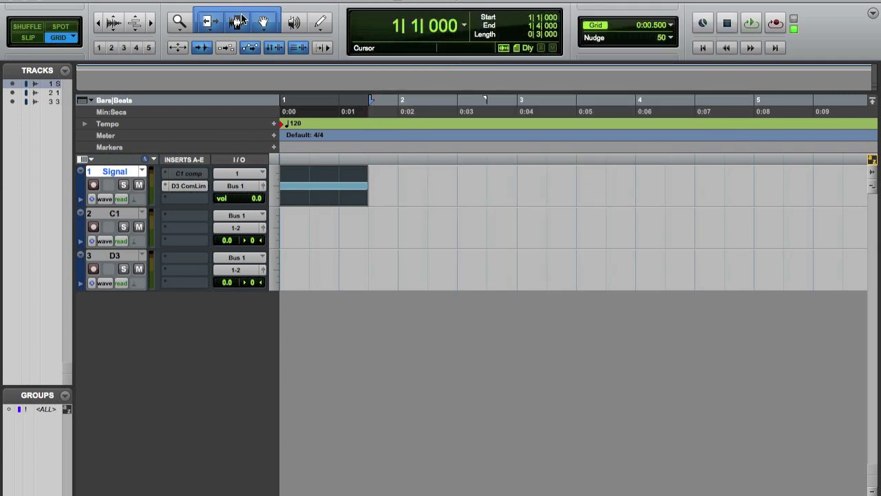
drag(307, 176, 328, 179)
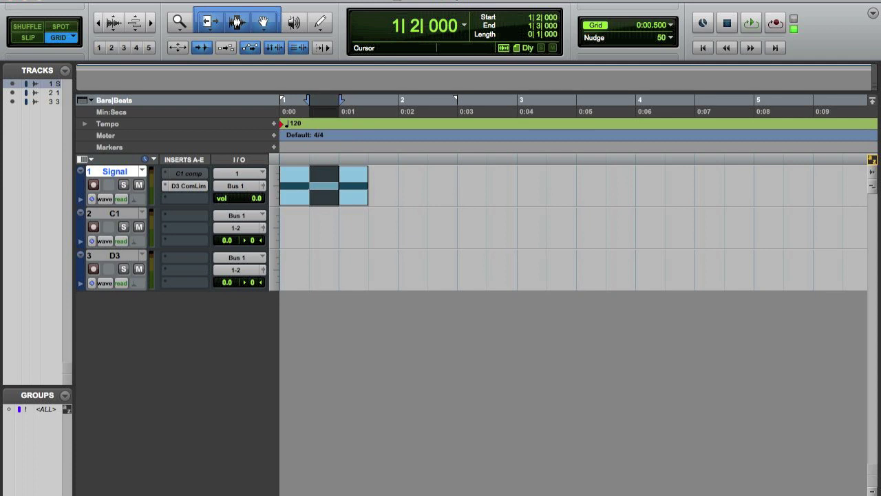
click(166, 2)
mouse_move(221, 68)
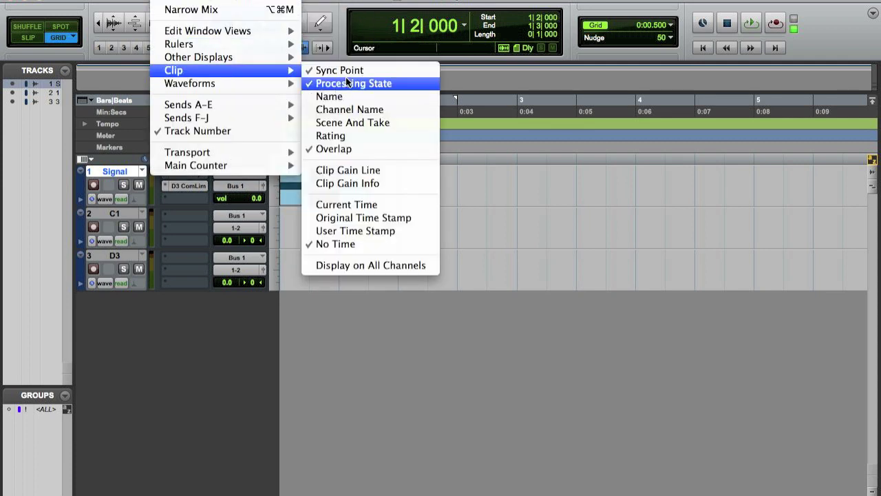
click(377, 185)
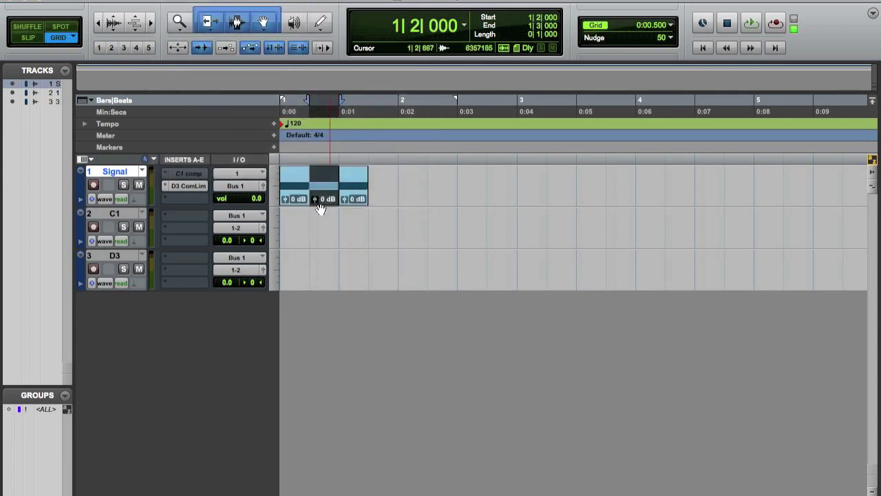
Step: Check the signal levels in the audio quiz image and set the middle Signal clip's gain to +12.0 dB
key(super+Tab)
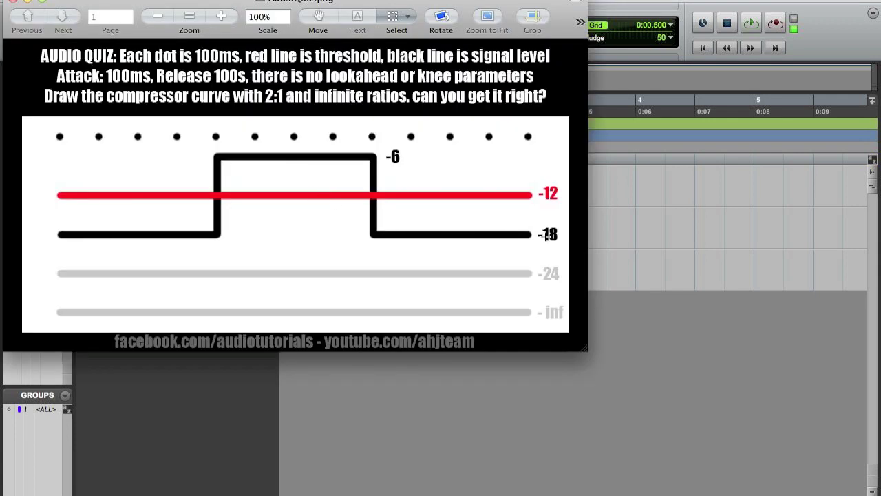
key(super+Tab)
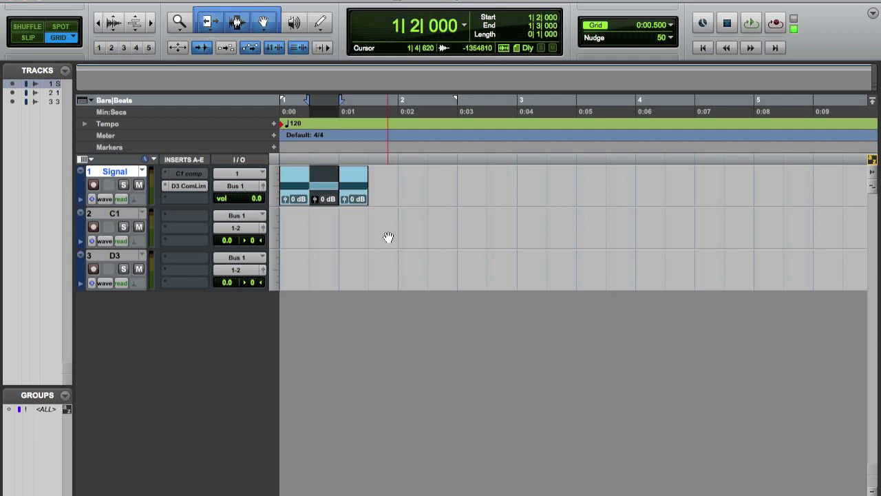
drag(317, 200, 292, 185)
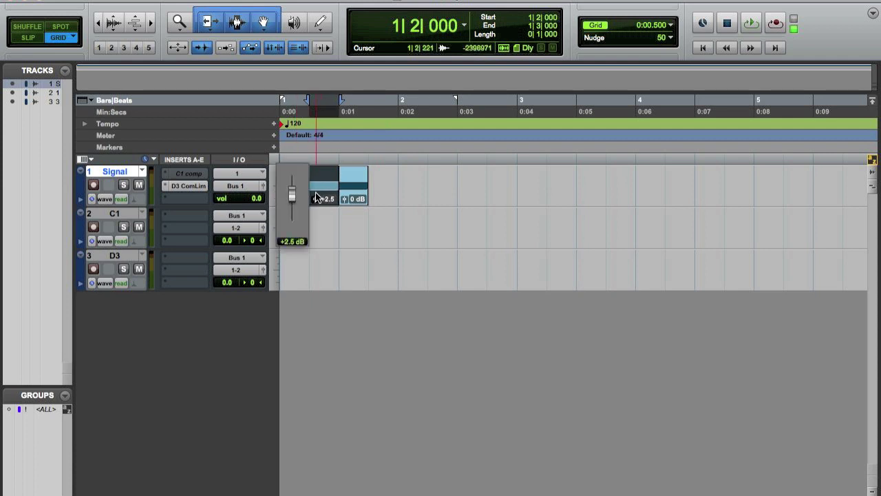
click(265, 400)
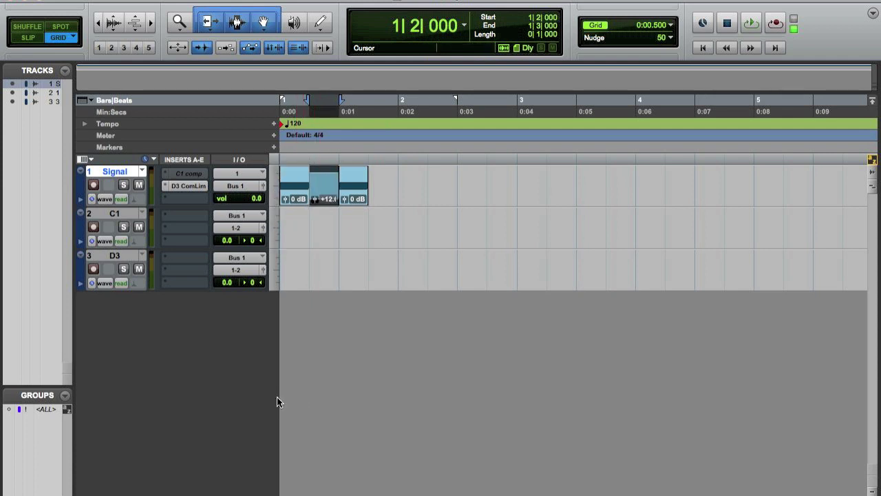
Step: Play the Signal track across the middle clip and check its peak level
key(super+])
key(super+])
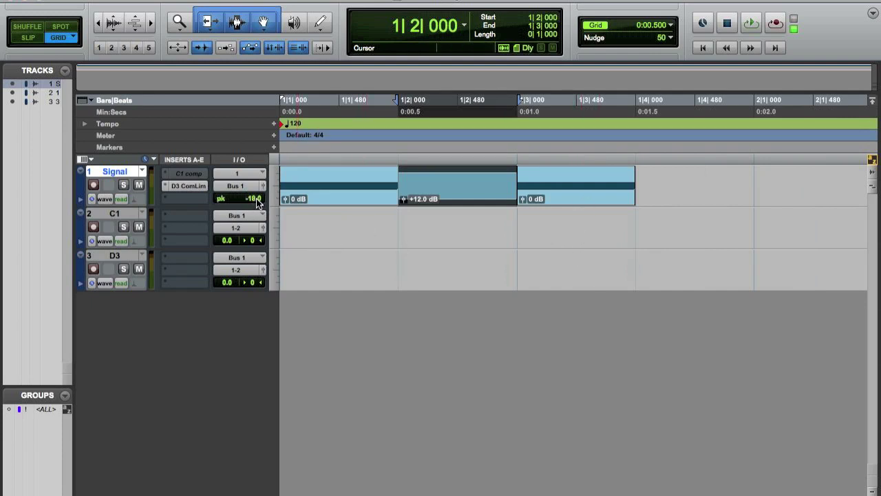
key(space)
key(space)
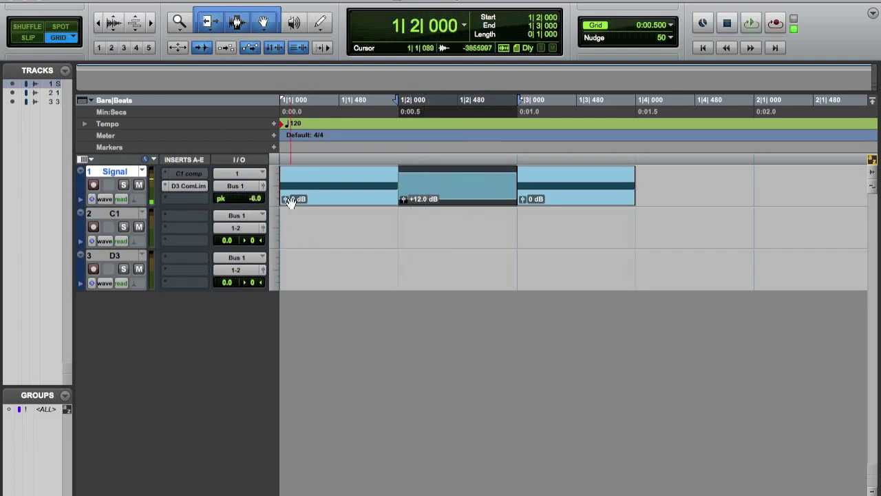
Step: Consolidate the three Signal clips into one clip and set the record mode to Normal
click(602, 199)
shift+click(358, 196)
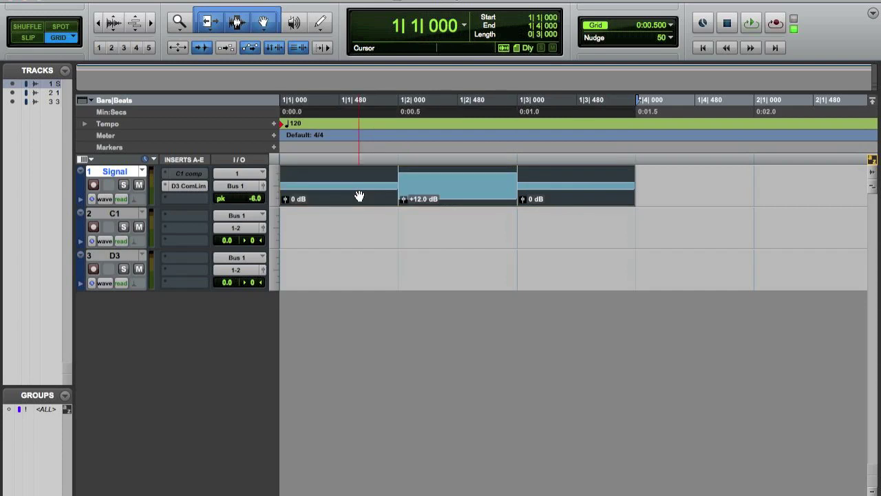
key(alt+shift+3)
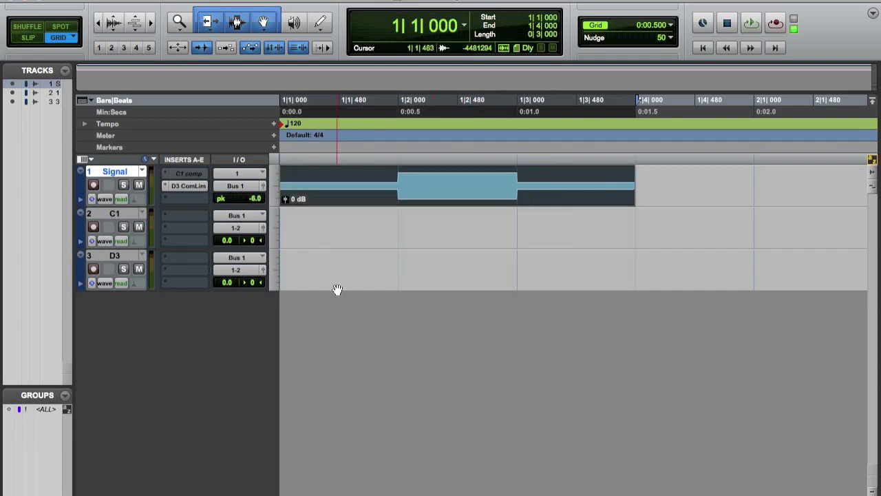
right_click(776, 25)
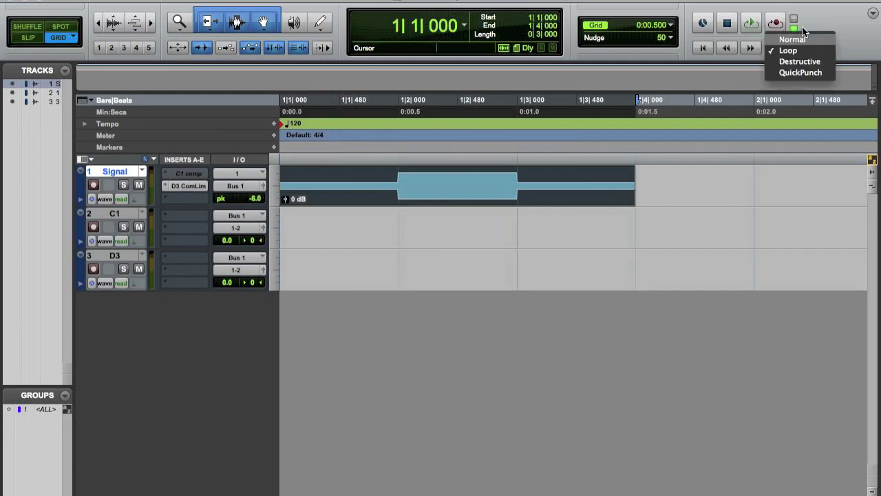
click(802, 34)
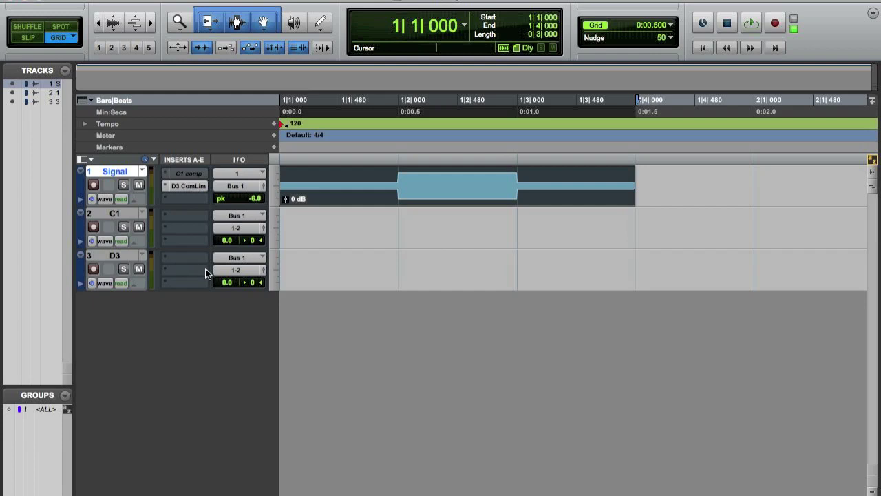
Step: Play the signal through the Dyn3 Compressor/Limiter and examine its input, output and gain reduction levels
click(190, 184)
key(space)
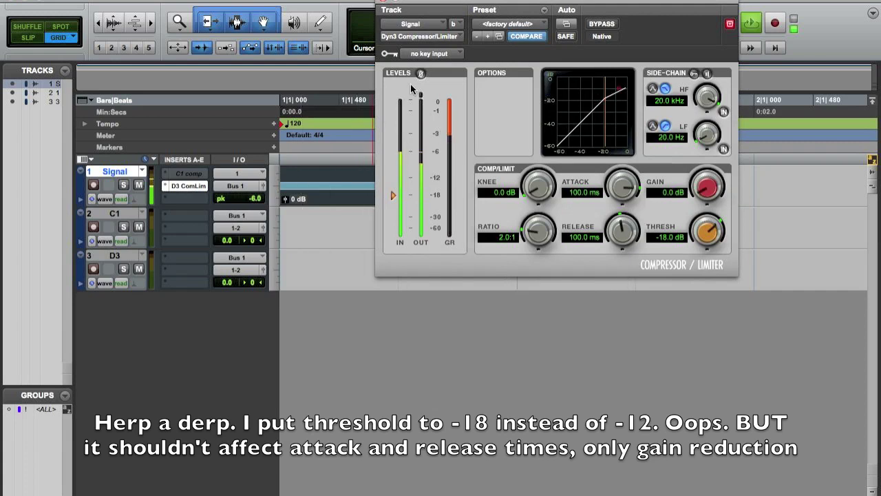
click(199, 187)
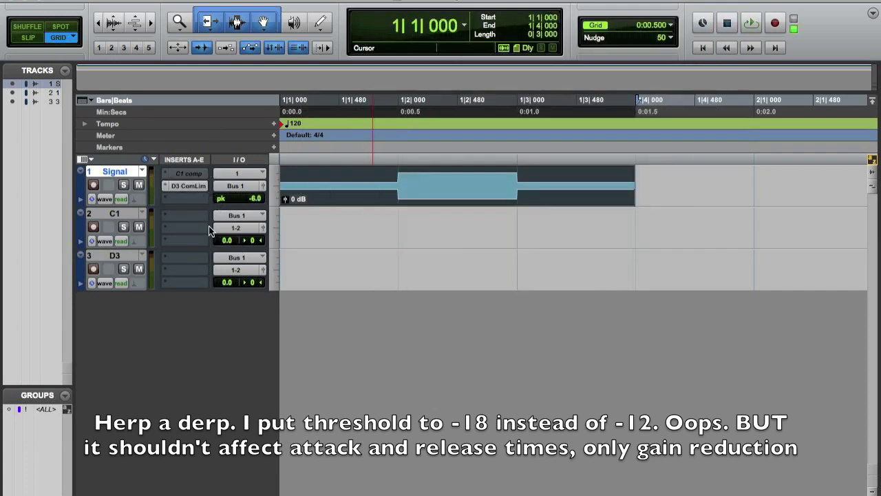
click(186, 185)
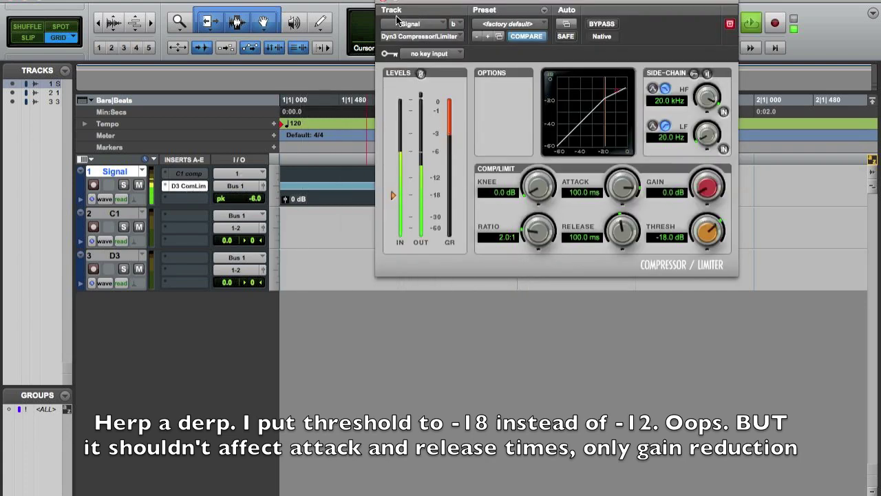
key(super+w)
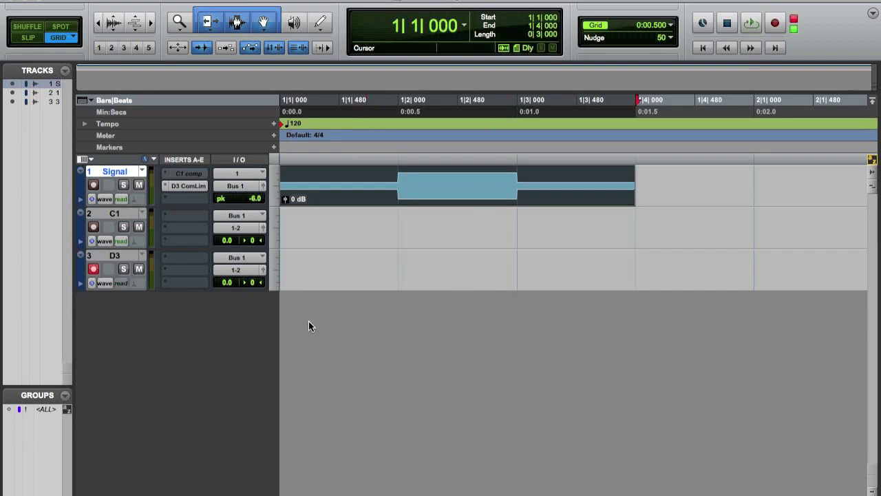
Step: Enlarge the C1 and D3 tracks, record the Dyn3-compressed signal onto D3, and disarm the track
drag(197, 290, 191, 310)
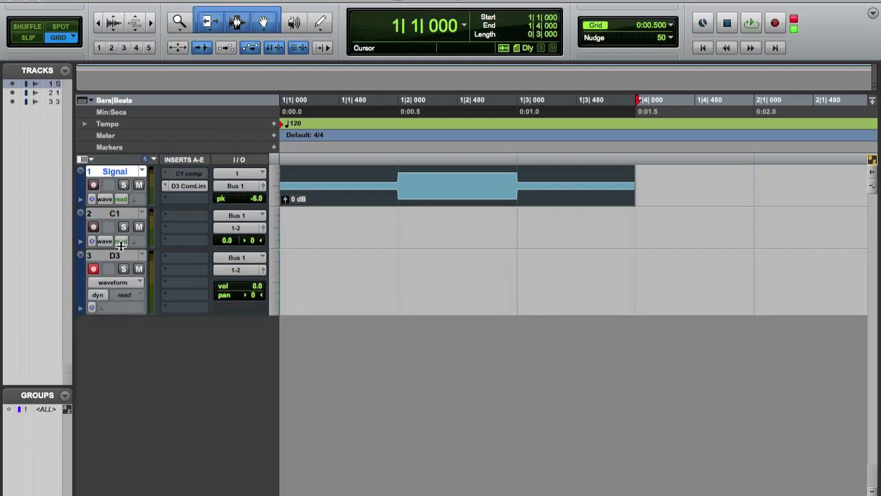
drag(121, 251, 120, 262)
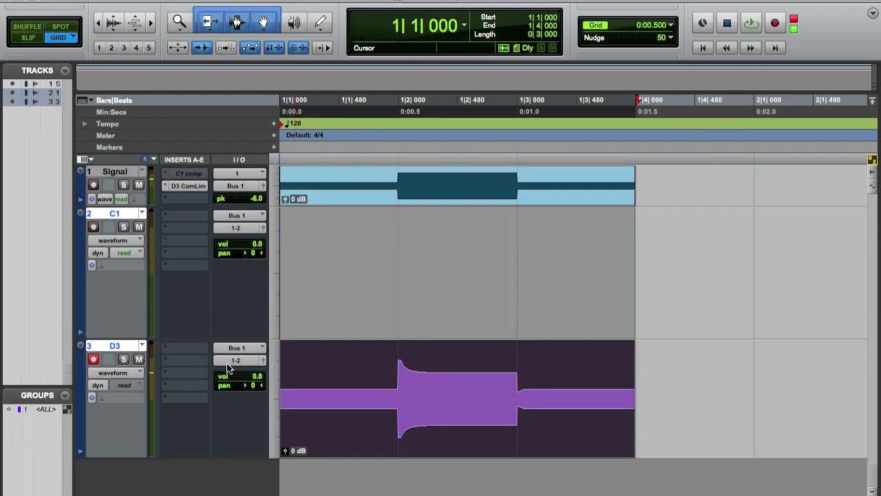
click(93, 359)
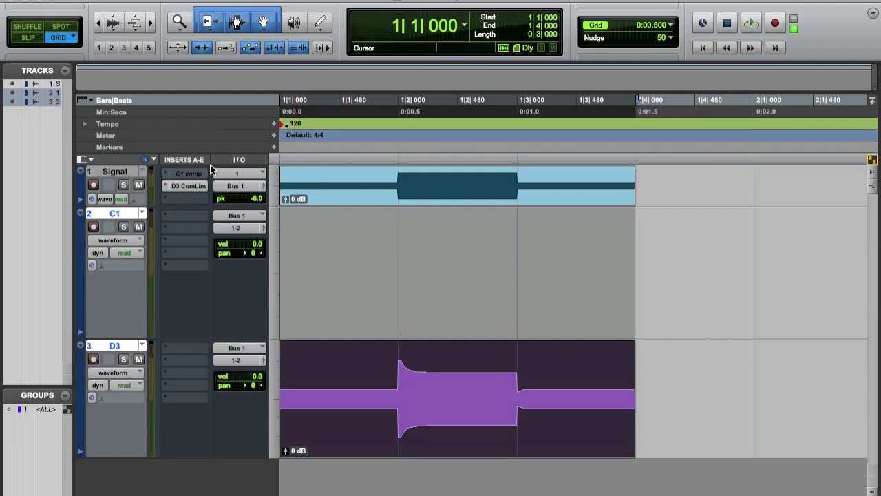
Step: Make the Dyn3 Compressor/Limiter insert inactive and the C1 comp insert active on the Signal track
right_click(185, 174)
click(219, 196)
right_click(184, 174)
click(226, 185)
Step: Set the C1 compressor's threshold to -12 and its ratio to 2:1
click(190, 174)
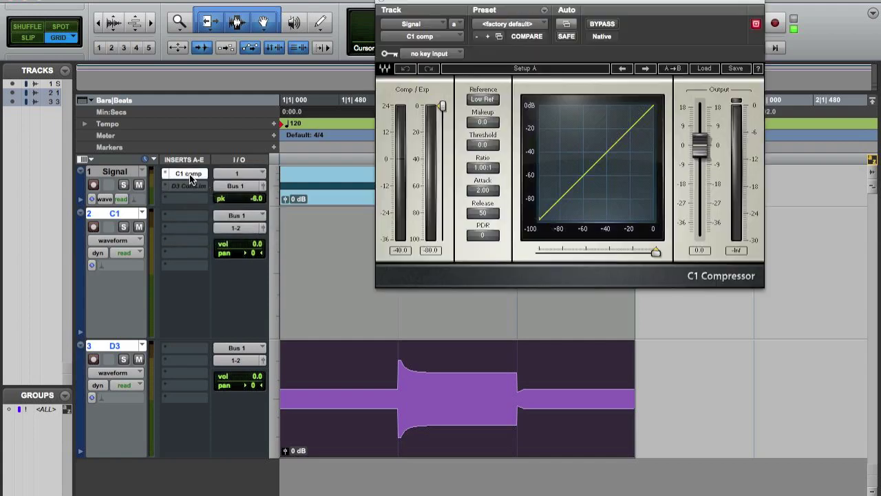
click(483, 145)
text(-12)
key(Return)
click(485, 166)
text(2)
key(Return)
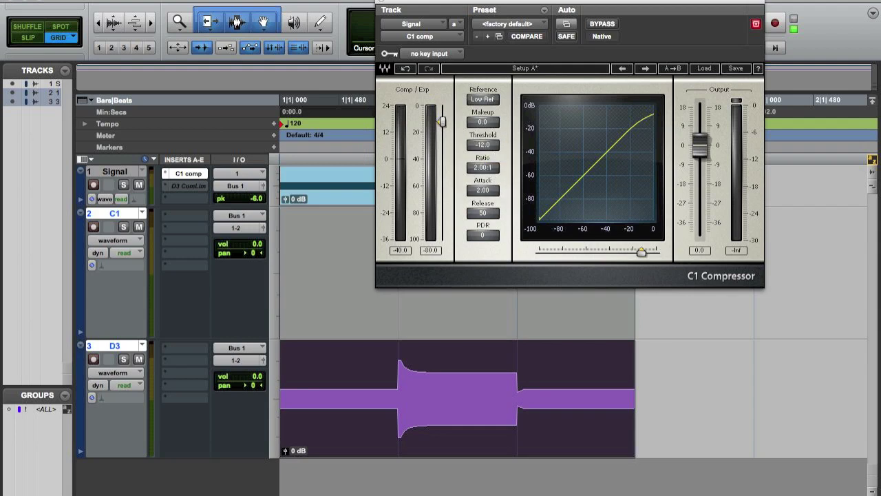
Step: Set the C1 compressor's attack and release to 100 each
click(485, 192)
text(100)
key(Return)
click(485, 213)
text(1)
key(Return)
Step: Look up PDR in the C1 plug-in manual and read how to adjust it
click(759, 68)
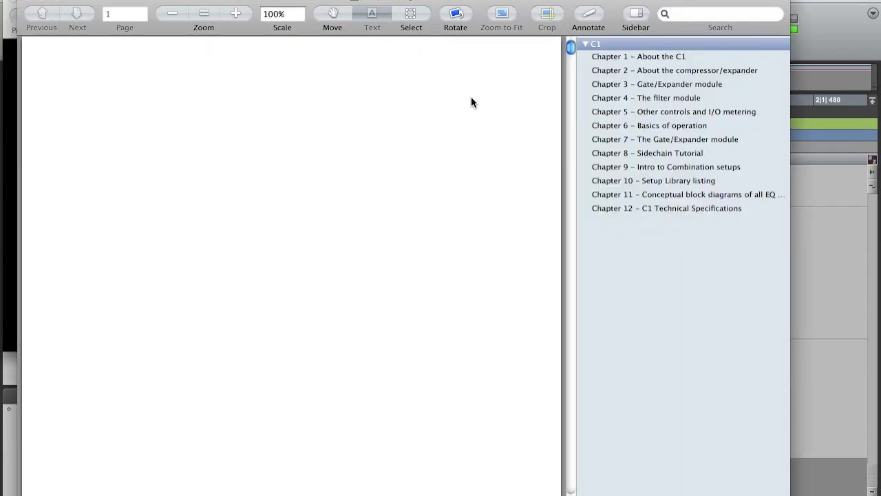
key(super+f)
text(PD)
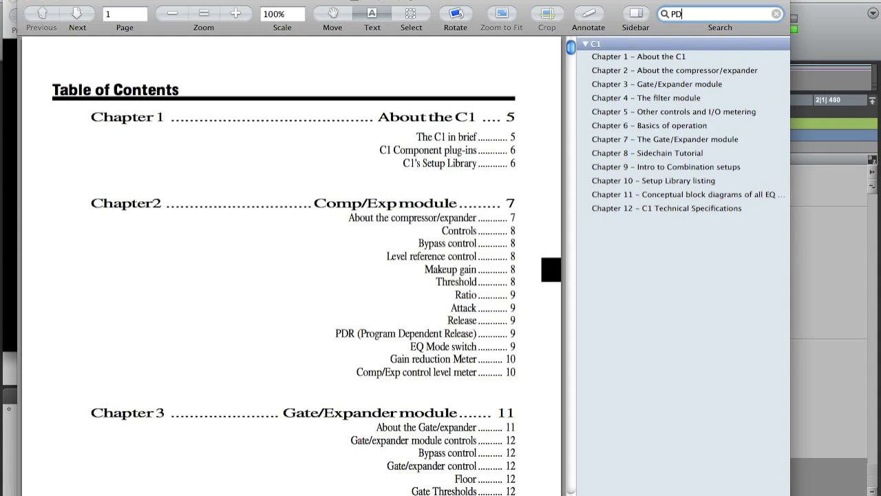
text(R)
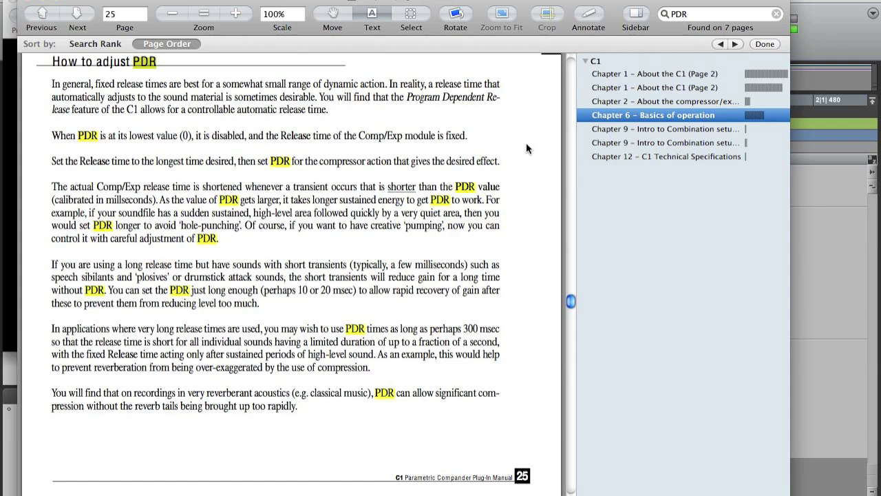
click(512, 132)
key(super+Tab)
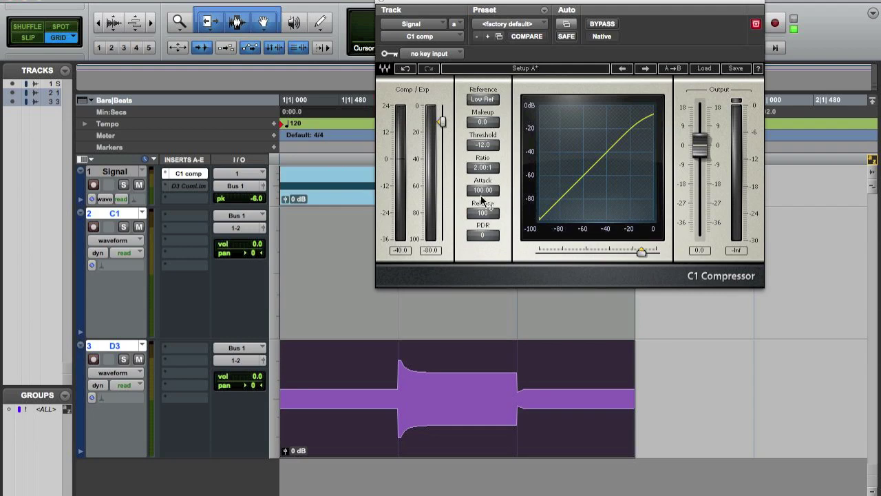
Step: Mute the D3 track and play the signal through the C1 compressor to check its levels
click(139, 360)
key(space)
drag(436, 5, 472, 53)
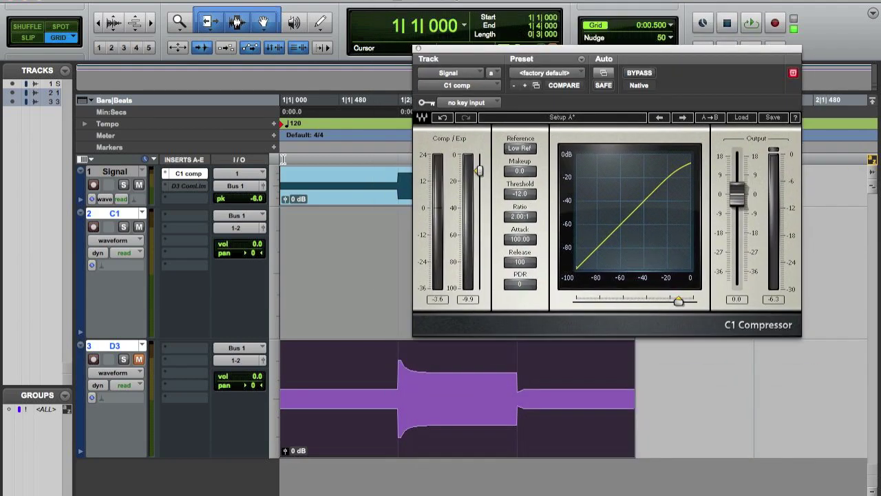
Step: Record-arm and mute the C1 track, and record the C1-compressed signal onto it
click(94, 227)
click(139, 227)
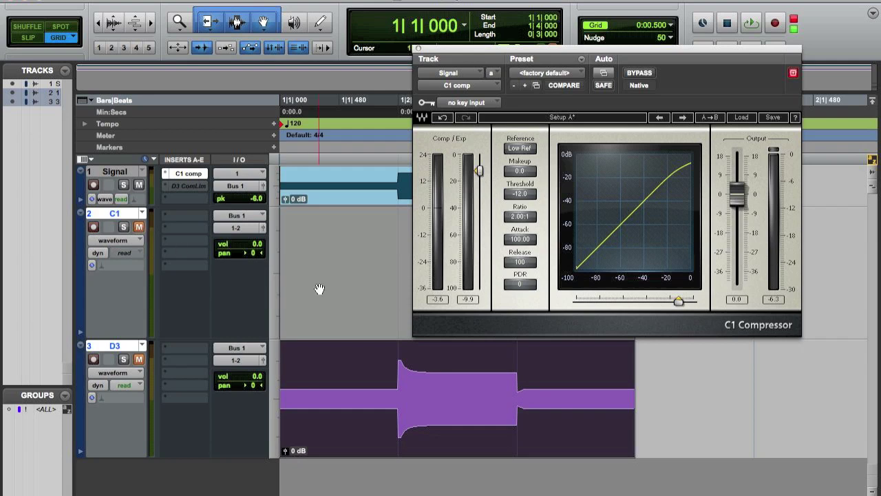
click(418, 50)
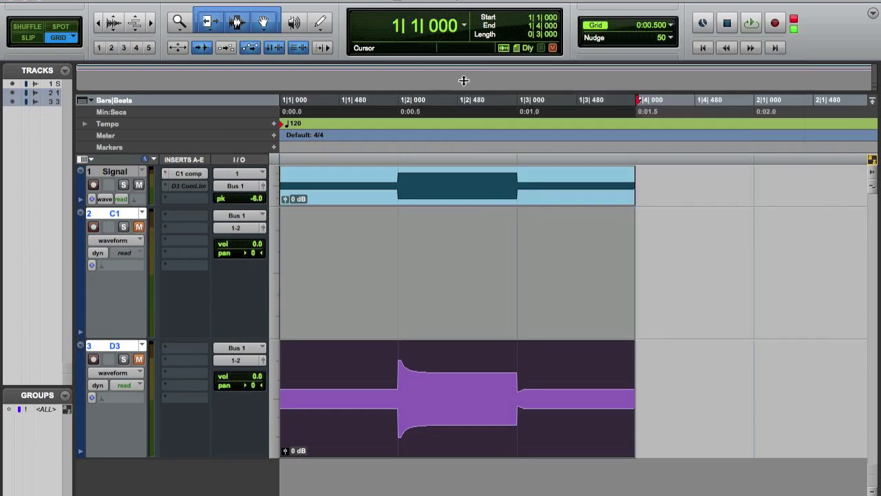
key(super+space)
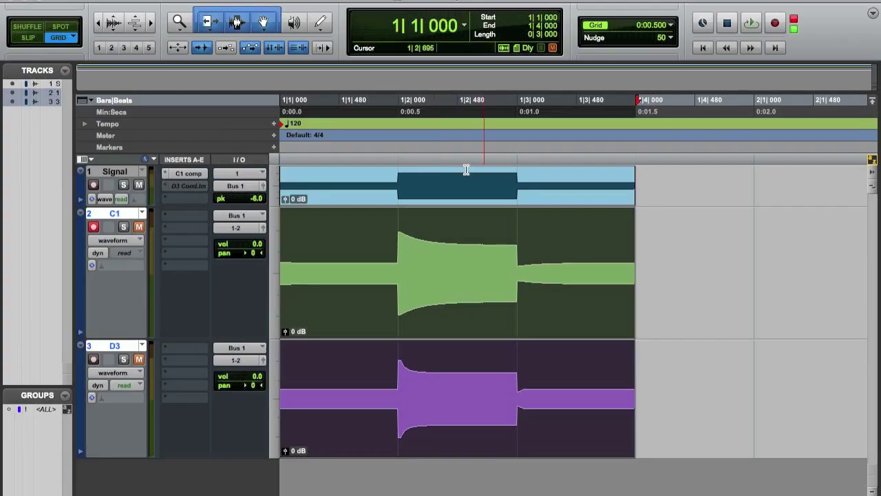
Step: Set the grid value to 100 msec
click(436, 244)
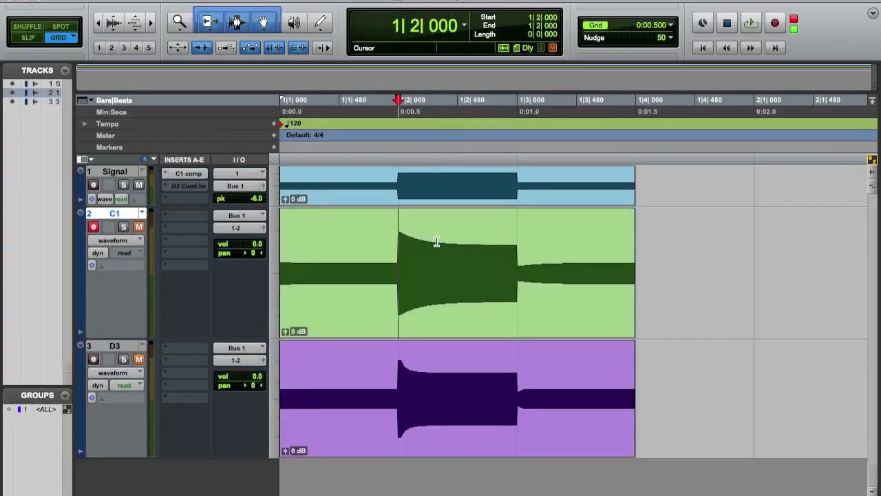
click(671, 25)
click(706, 26)
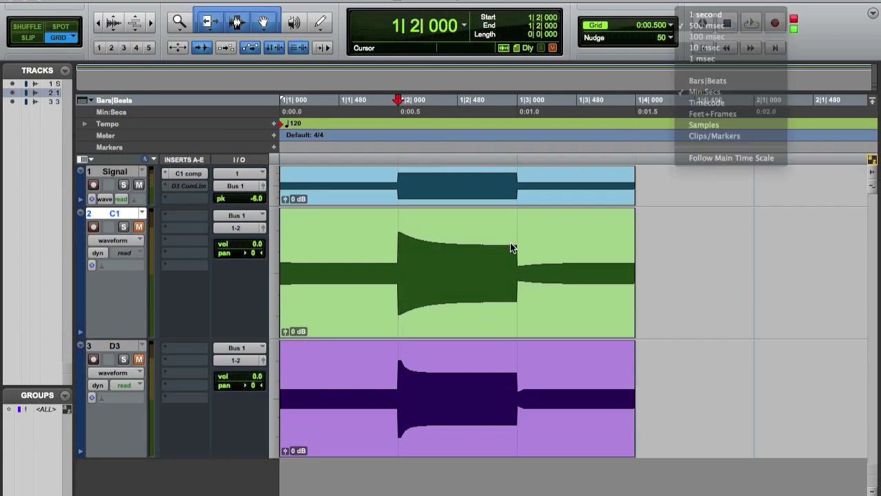
Step: Select 100 ms at the attack and at the release of the D3 recording to examine the compressor's curve
drag(401, 370, 421, 366)
drag(514, 388, 549, 392)
key(ctrl+bracketright)
key(ctrl+bracketright)
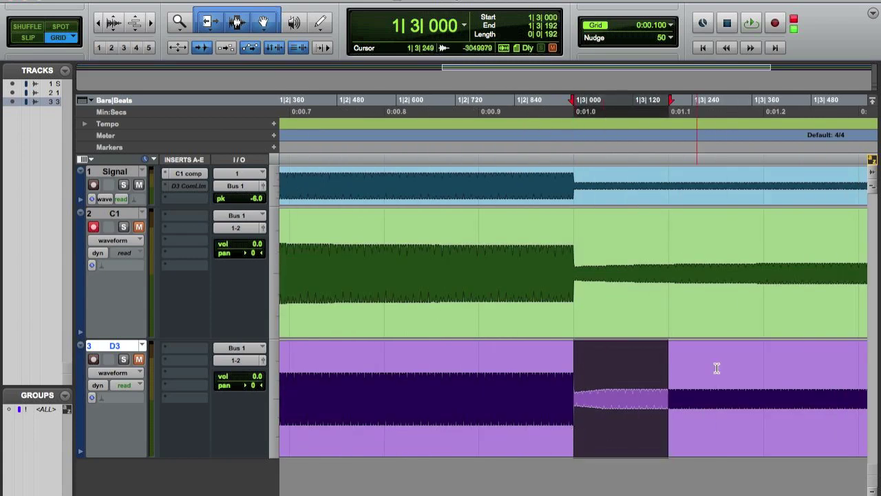
Step: Set the grid value to 10 msec and select the D3 recording's release ramp from 1|3|000 to 1|3|077 to measure it
click(671, 25)
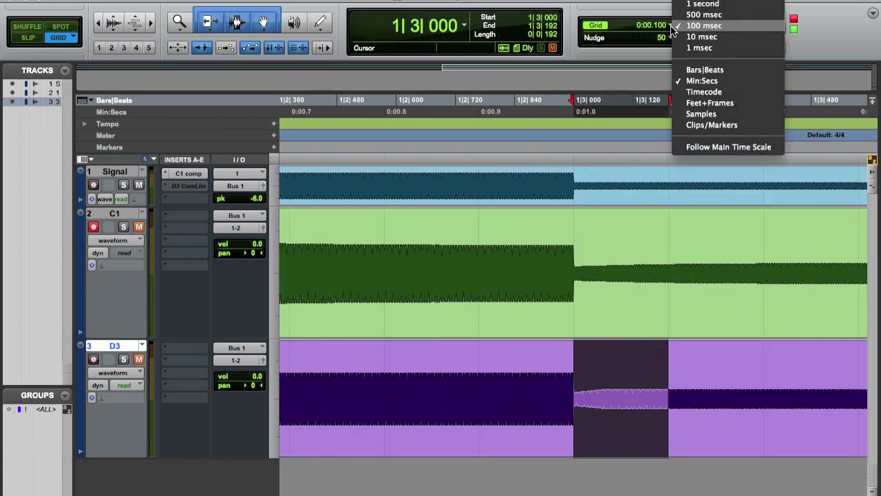
click(722, 36)
click(578, 384)
drag(583, 386, 611, 383)
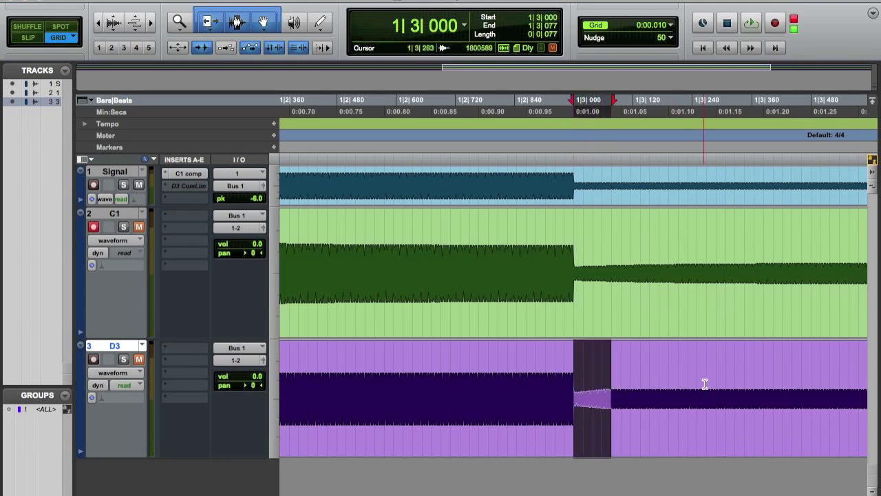
shift+click(621, 378)
shift+click(610, 377)
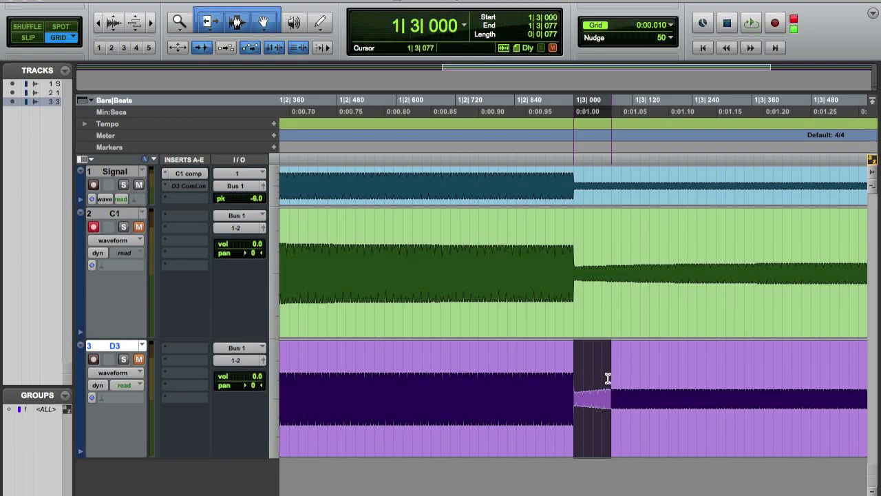
Step: Select the C1 recording's release ramp, 200 ms from the level drop, and set the main time counter to Min:Secs
key(super+bracketleft)
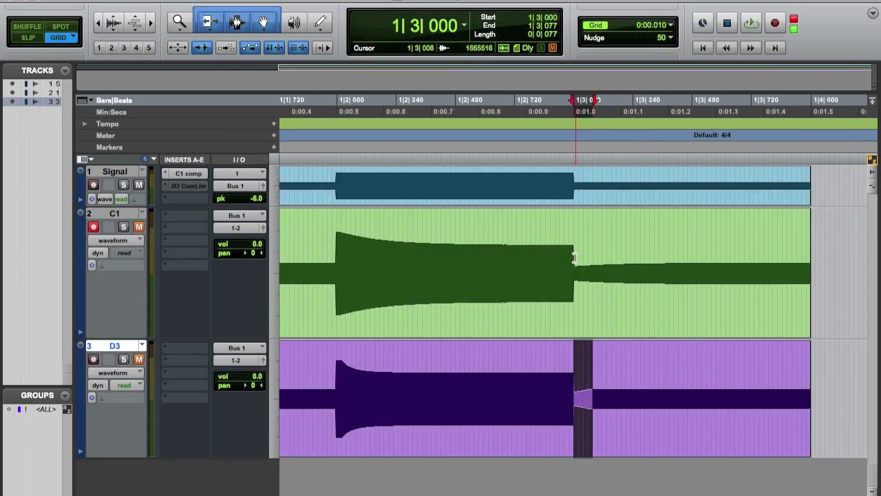
drag(575, 259, 666, 286)
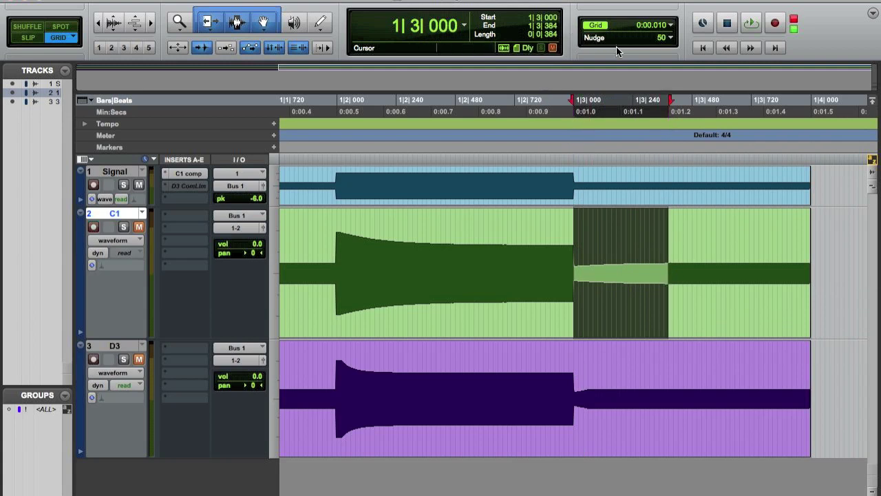
click(465, 25)
click(513, 36)
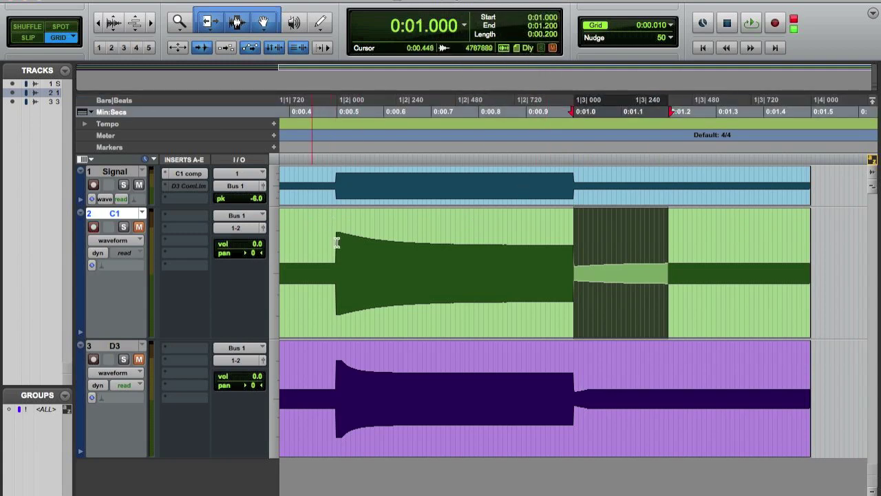
Step: Select the C1 recording's attack curve from 0:00.500 to 0:00.900 to measure it, and place the edit cursor at 0:00.670
drag(338, 245, 527, 263)
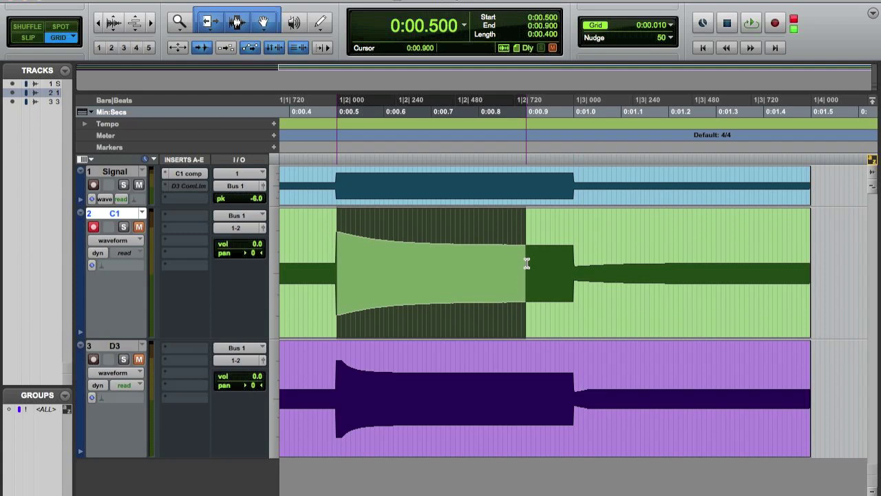
click(417, 250)
key(space)
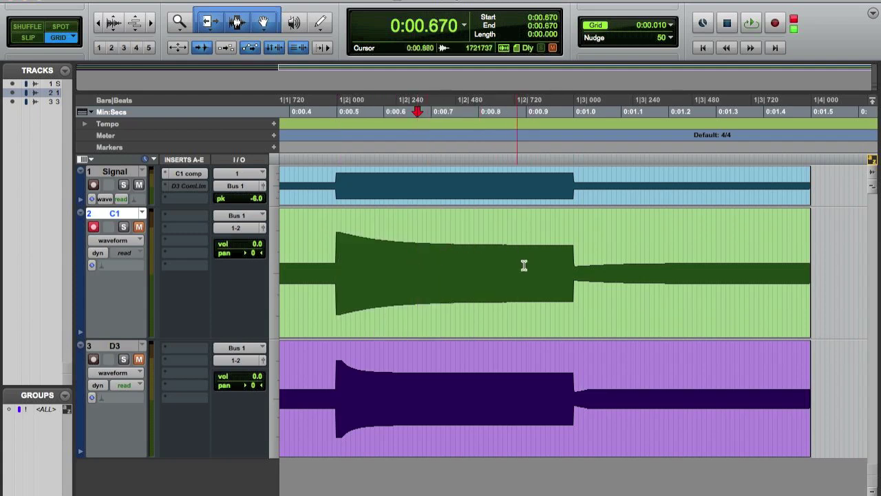